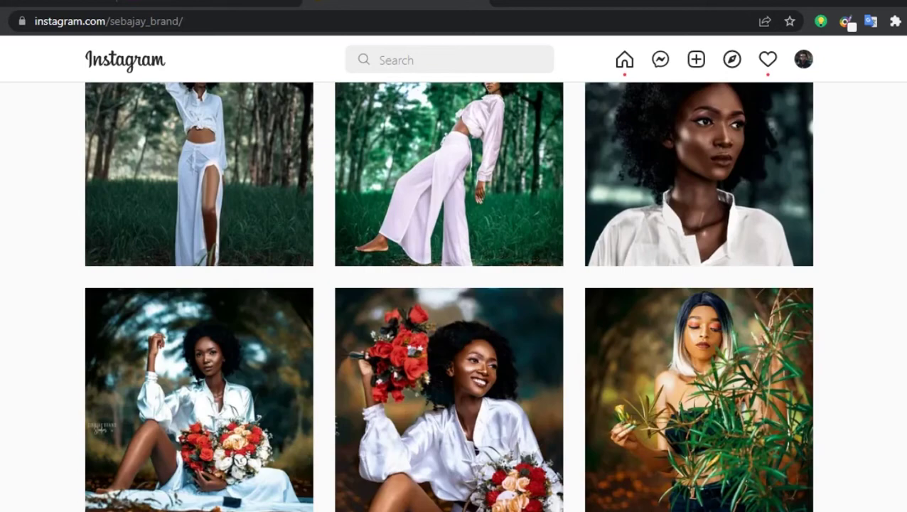
Step: Look through the portrait photos in the Instagram profile's post grid
{"action": "scroll", "coordinate": [449, 298], "scroll_direction": "down", "scroll_amount": 3}
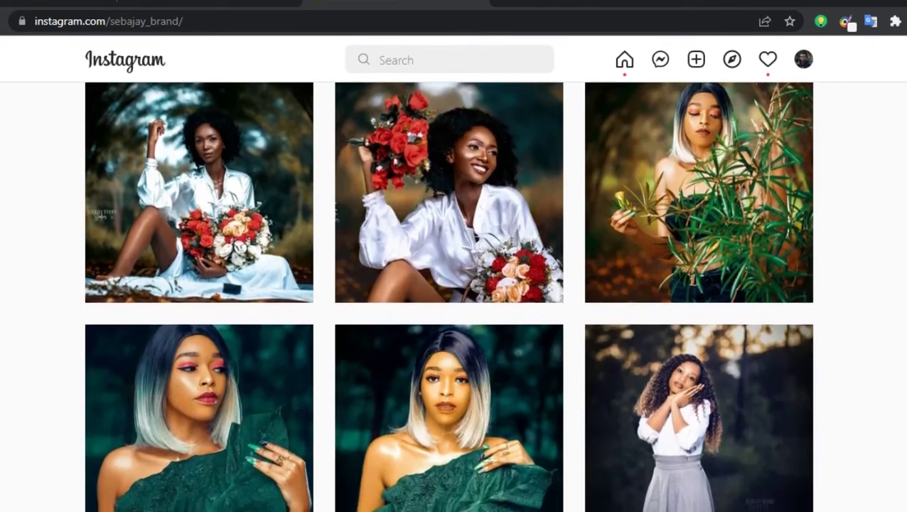
{"action": "scroll", "coordinate": [449, 297], "scroll_direction": "down", "scroll_amount": 3}
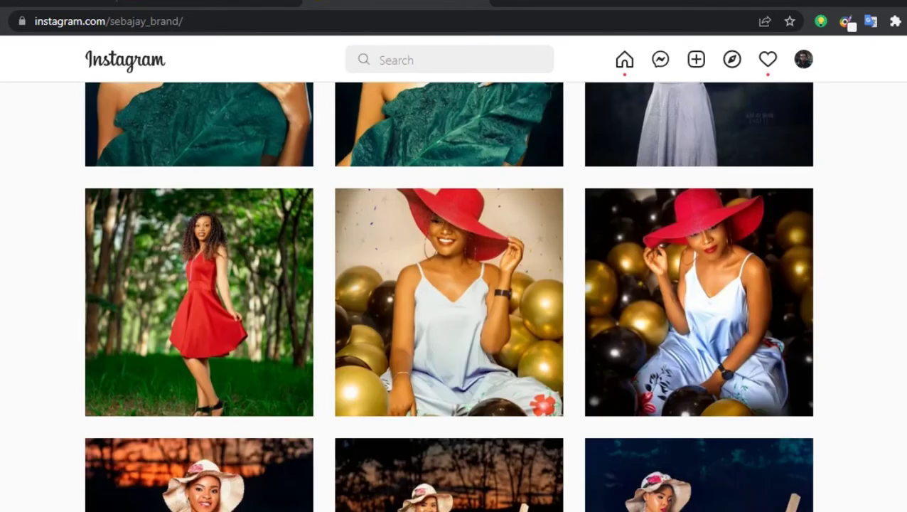
{"action": "scroll", "coordinate": [450, 297], "scroll_direction": "down", "scroll_amount": 2}
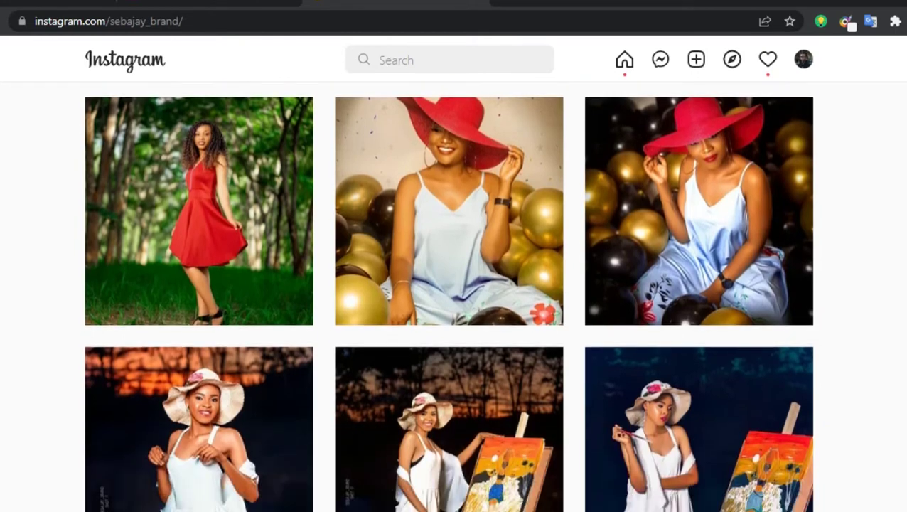
{"action": "scroll", "coordinate": [450, 298], "scroll_direction": "down", "scroll_amount": 1}
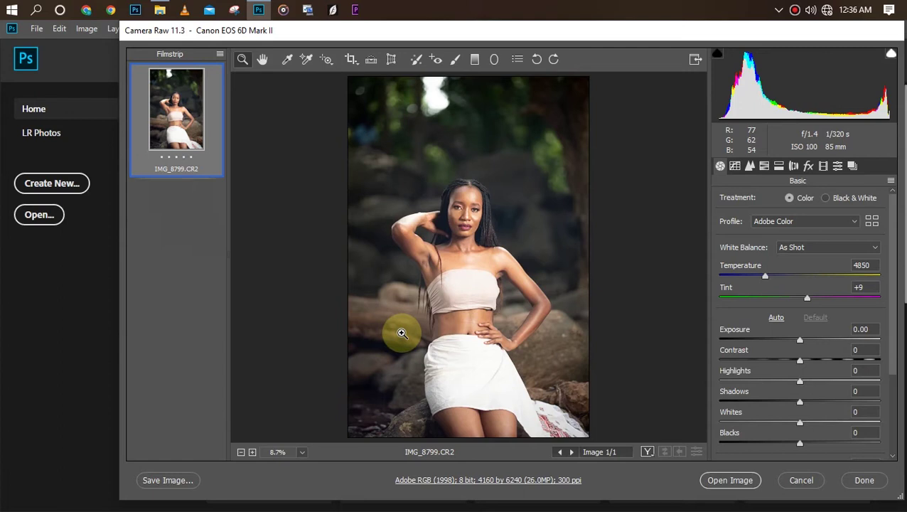
Step: Switch to Camera Raw and examine the portrait's face, skin and overall lighting at several magnifications
{"action": "left_click", "coordinate": [479, 232]}
{"action": "left_click", "coordinate": [479, 231]}
{"action": "left_click", "coordinate": [479, 231]}
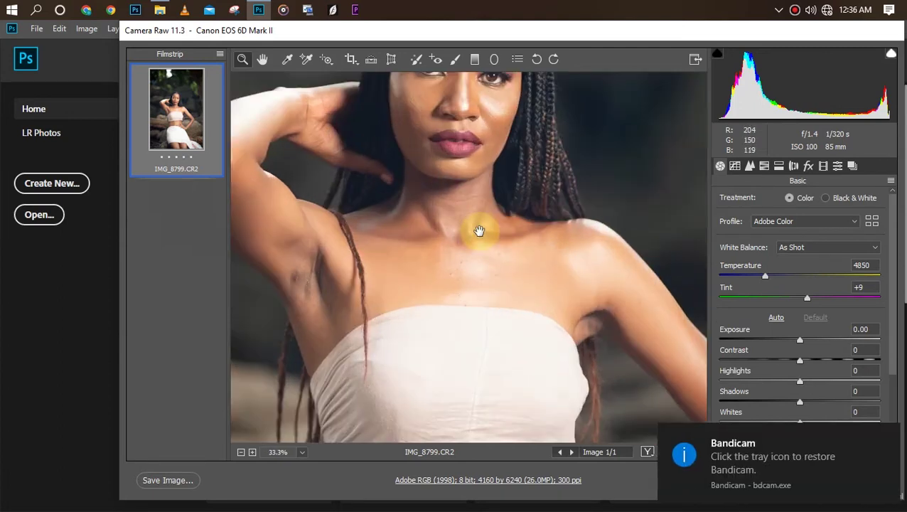
{"action": "left_click", "coordinate": [479, 231]}
{"action": "left_click", "coordinate": [479, 231]}
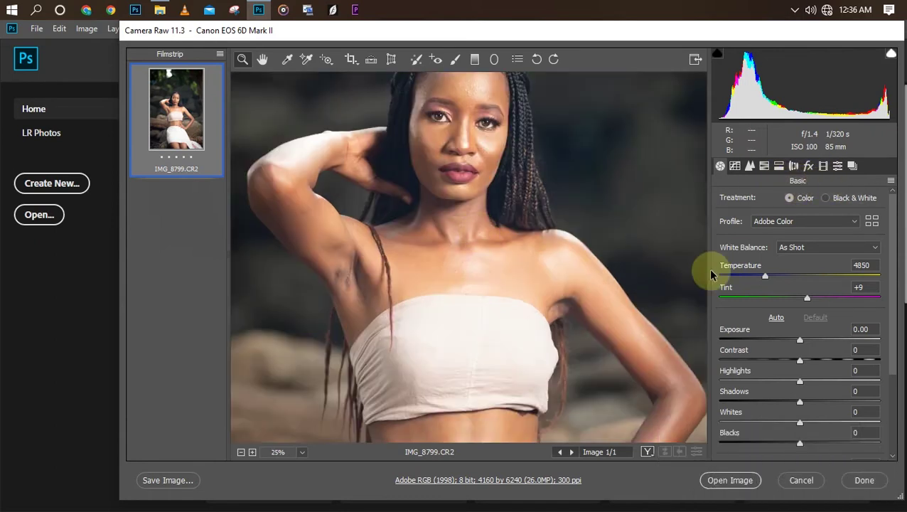
{"action": "left_click", "coordinate": [519, 263]}
{"action": "key", "text": "ctrl+minus"}
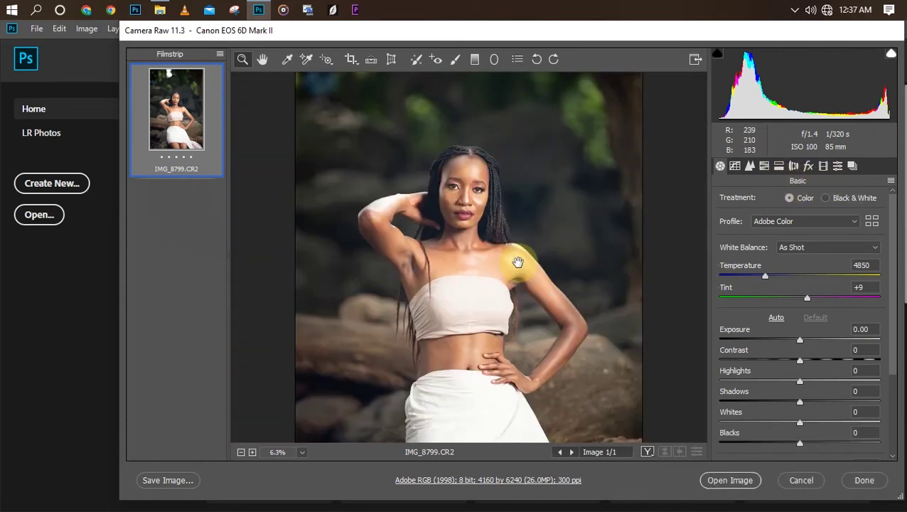
{"action": "key", "text": "ctrl+plus"}
{"action": "key", "text": "ctrl+plus"}
{"action": "key", "text": "ctrl+plus"}
{"action": "left_click", "coordinate": [519, 264], "text": "alt"}
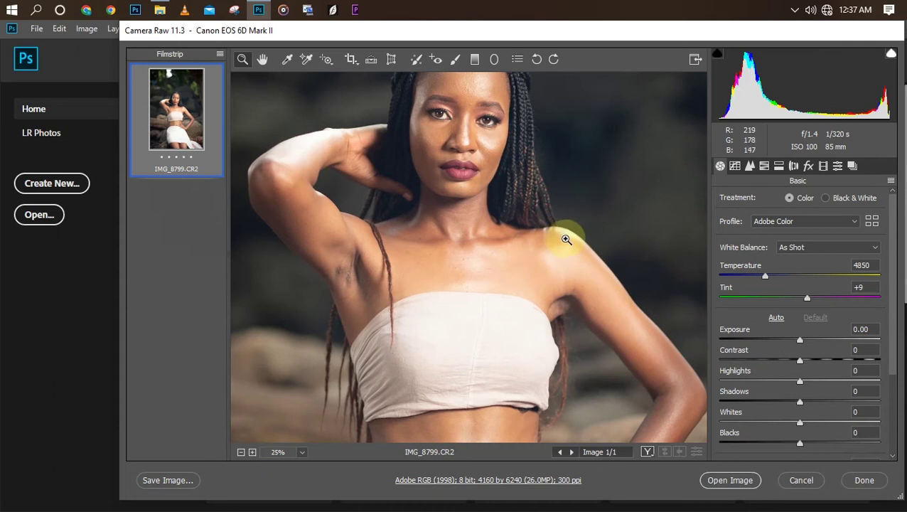
Step: Lower the raw portrait's Highlights to -50 and its Shadows to -13
{"action": "left_click", "coordinate": [798, 383]}
{"action": "left_click_drag", "start_coordinate": [798, 383], "coordinate": [767, 380]}
{"action": "key", "text": "ctrl+minus"}
{"action": "key", "text": "ctrl+minus"}
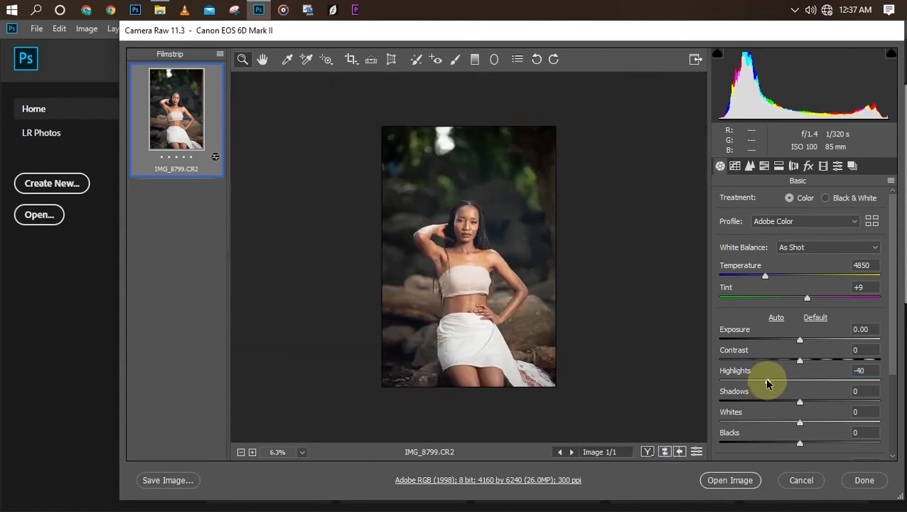
{"action": "key", "text": "ctrl+plus"}
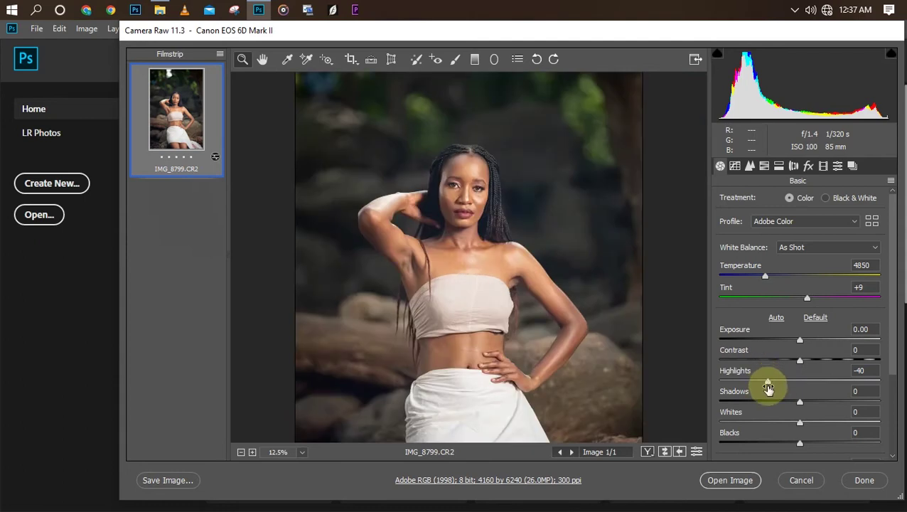
{"action": "left_click_drag", "start_coordinate": [768, 380], "coordinate": [761, 384]}
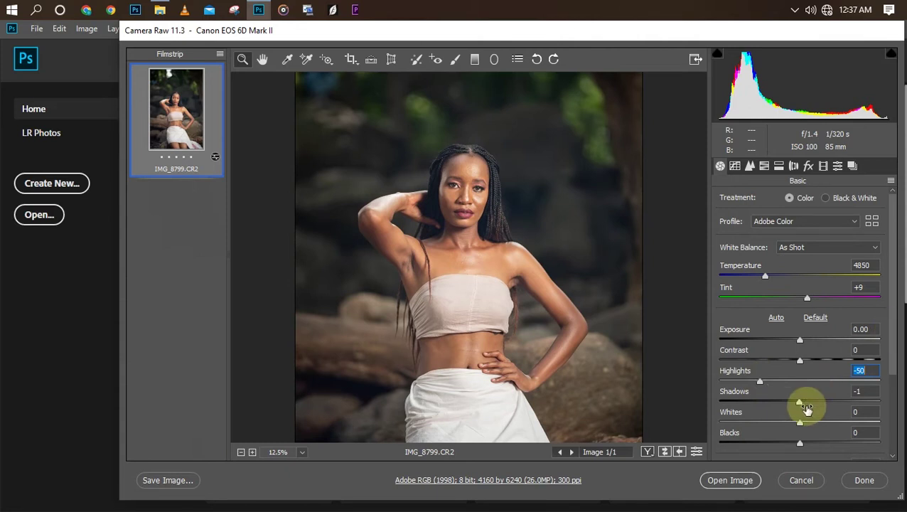
{"action": "left_click_drag", "start_coordinate": [799, 403], "coordinate": [789, 405]}
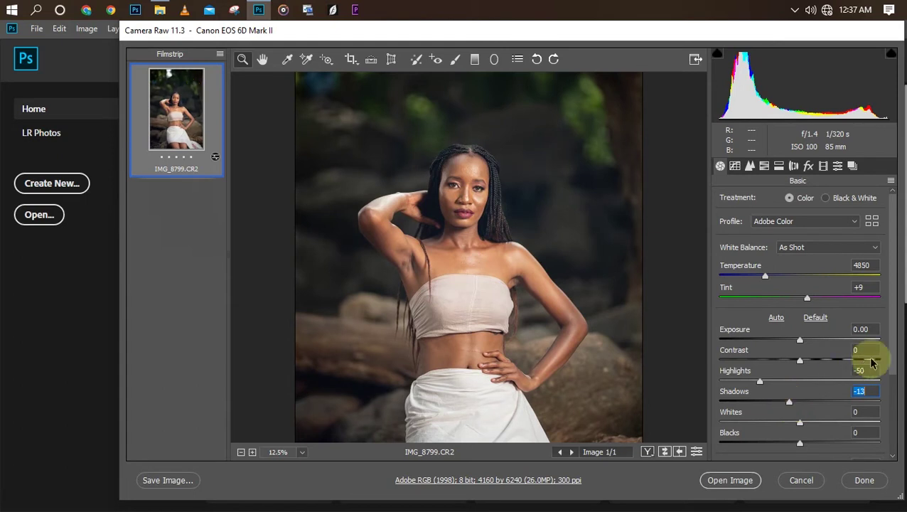
Step: Raise the raw portrait's Texture to +10 and its Clarity to +15
{"action": "left_click_drag", "start_coordinate": [891, 359], "coordinate": [890, 374]}
{"action": "key", "text": "ctrl+plus"}
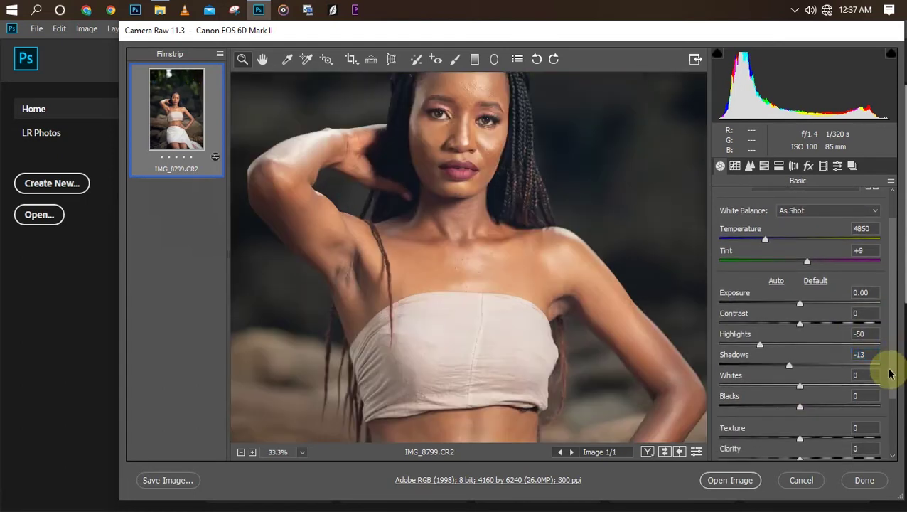
{"action": "key", "text": "ctrl+minus"}
{"action": "key", "text": "ctrl+0"}
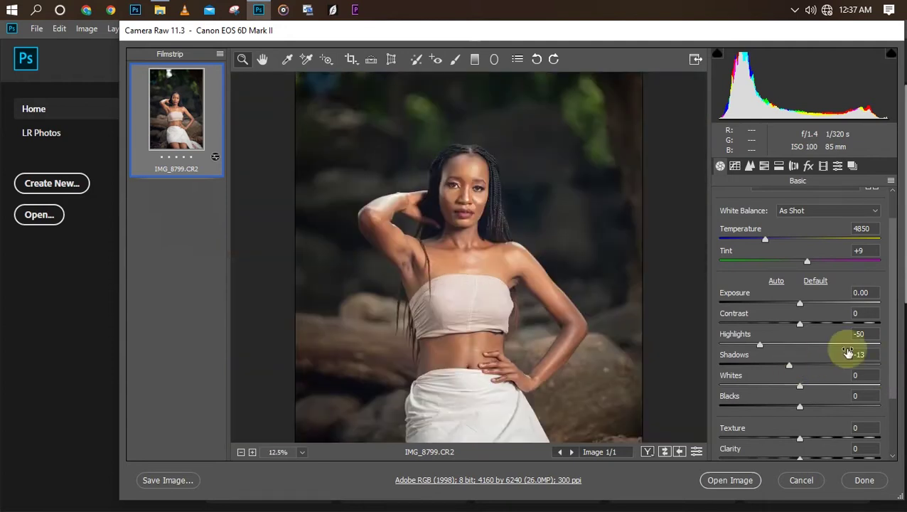
{"action": "left_click_drag", "start_coordinate": [892, 340], "coordinate": [887, 379]}
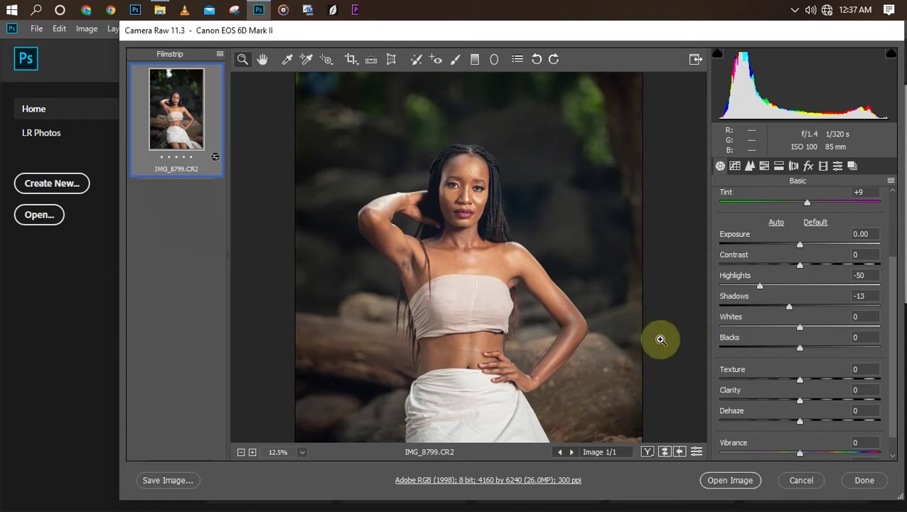
{"action": "key", "text": "ctrl+plus"}
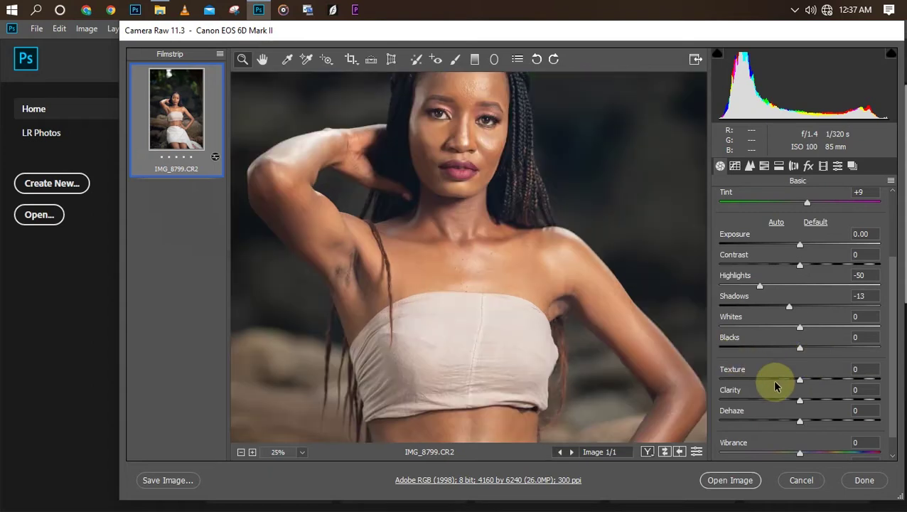
{"action": "left_click_drag", "start_coordinate": [802, 379], "coordinate": [813, 404]}
{"action": "key", "text": "p"}
{"action": "key", "text": "p"}
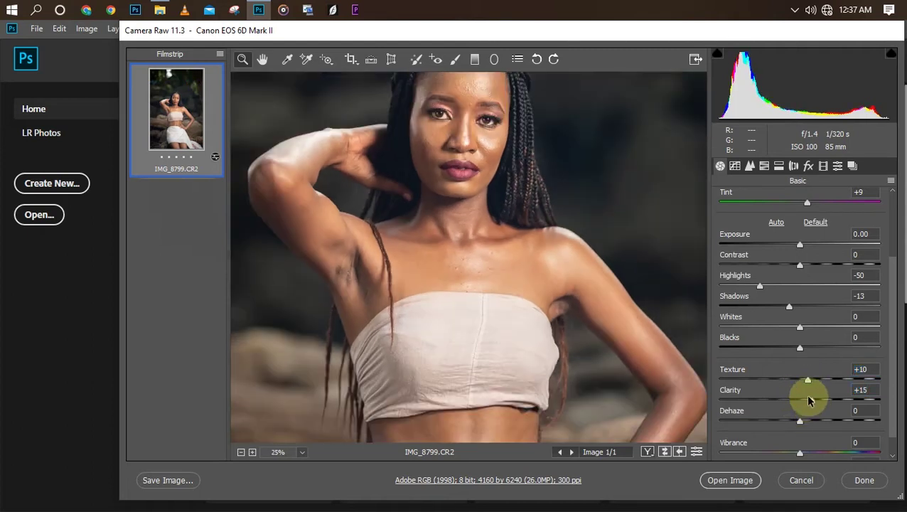
Step: Open the adjusted raw portrait as an image in Photoshop
{"action": "left_click", "coordinate": [725, 480]}
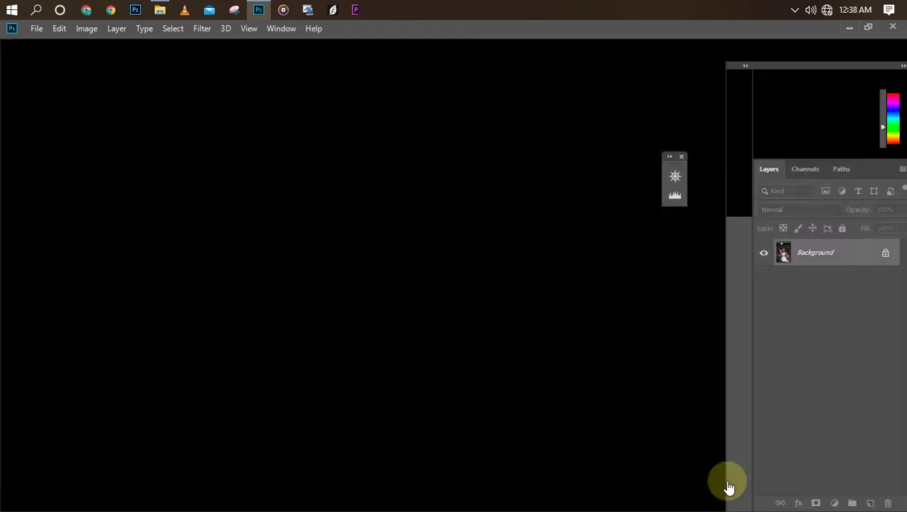
{"action": "key", "text": "ctrl+plus"}
{"action": "key", "text": "ctrl+plus"}
{"action": "key", "text": "ctrl+plus"}
{"action": "key", "text": "ctrl+plus"}
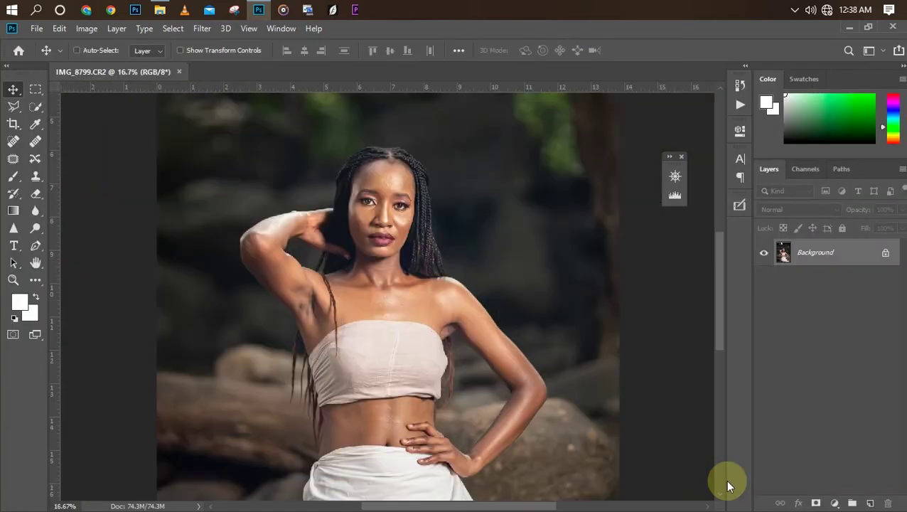
Step: Examine the opened portrait's skin and overall tones both close up and from further out
{"action": "key", "text": "ctrl+minus"}
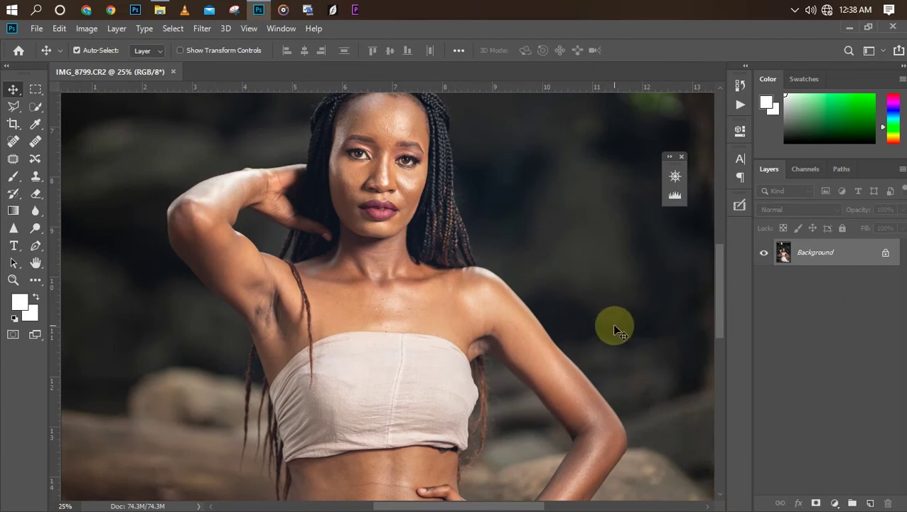
{"action": "key", "text": "ctrl+plus"}
{"action": "key", "text": "ctrl+minus"}
{"action": "key", "text": "ctrl+plus"}
{"action": "key", "text": "ctrl+plus"}
{"action": "key", "text": "ctrl+minus"}
{"action": "key", "text": "ctrl+minus"}
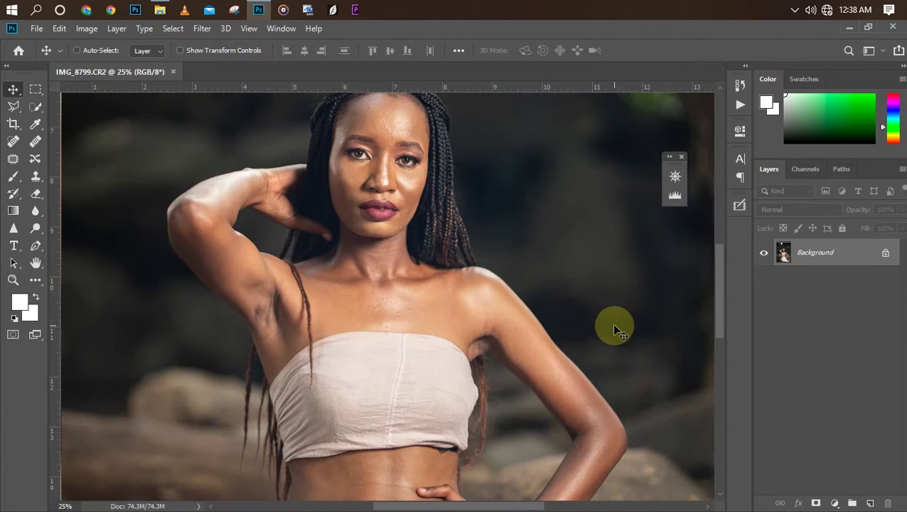
{"action": "key", "text": "ctrl+minus"}
{"action": "key", "text": "ctrl+plus"}
{"action": "key", "text": "ctrl+minus"}
{"action": "key", "text": "ctrl+minus"}
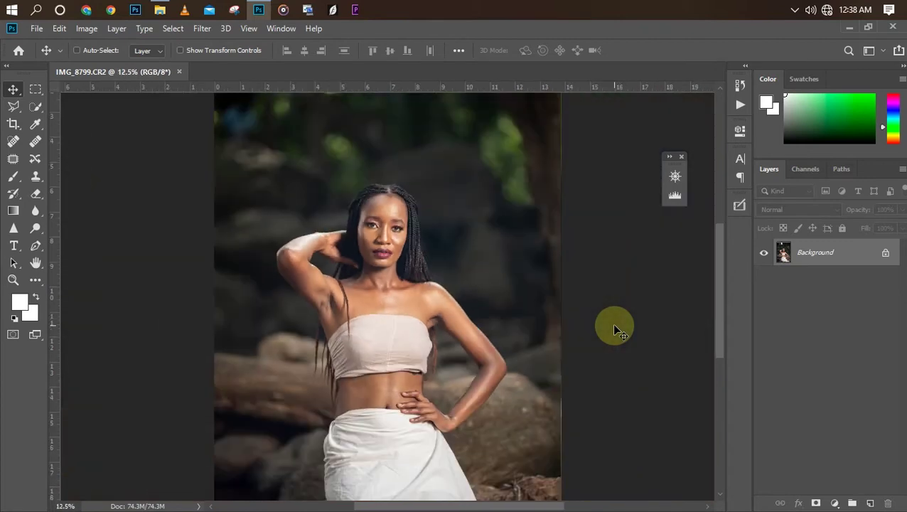
{"action": "key", "text": "ctrl+plus"}
{"action": "key", "text": "ctrl+minus"}
{"action": "key", "text": "ctrl+minus"}
{"action": "key", "text": "ctrl+plus"}
Step: Duplicate the Background layer and run Ultimate Retouch's 2 F-S Gaussian frequency separation with a blur radius of 4 pixels
{"action": "key", "text": "ctrl+j"}
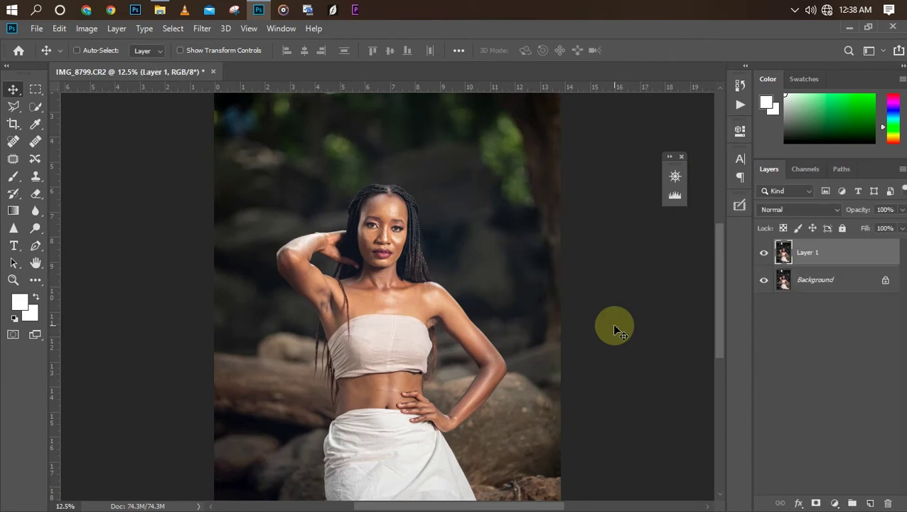
{"action": "key", "text": "ctrl+plus"}
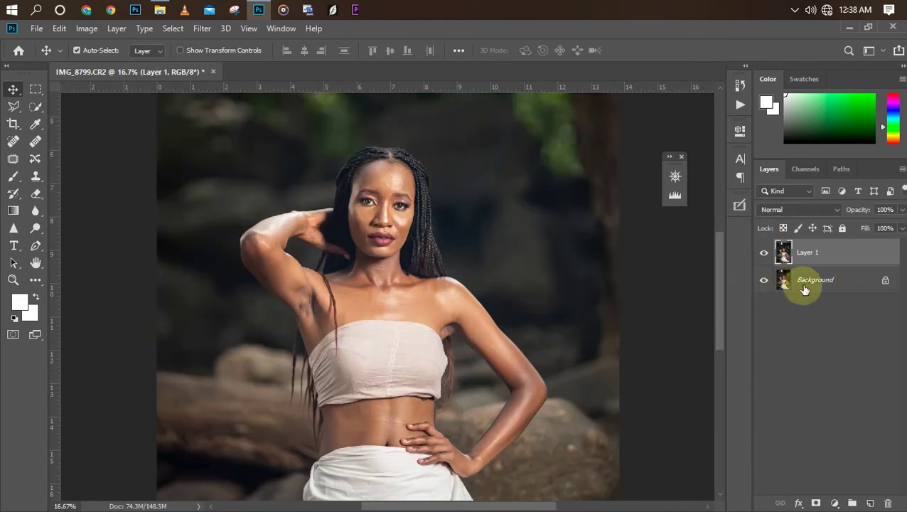
{"action": "left_click", "coordinate": [739, 206]}
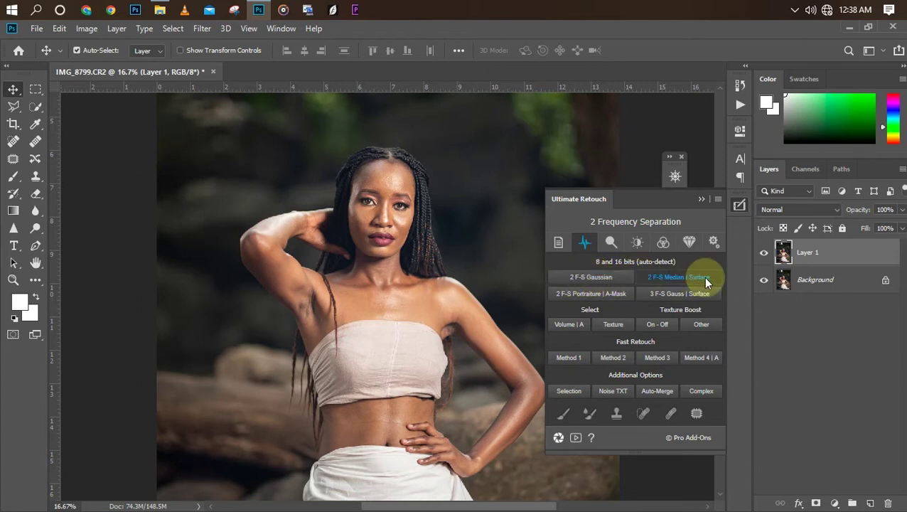
{"action": "left_click", "coordinate": [603, 279]}
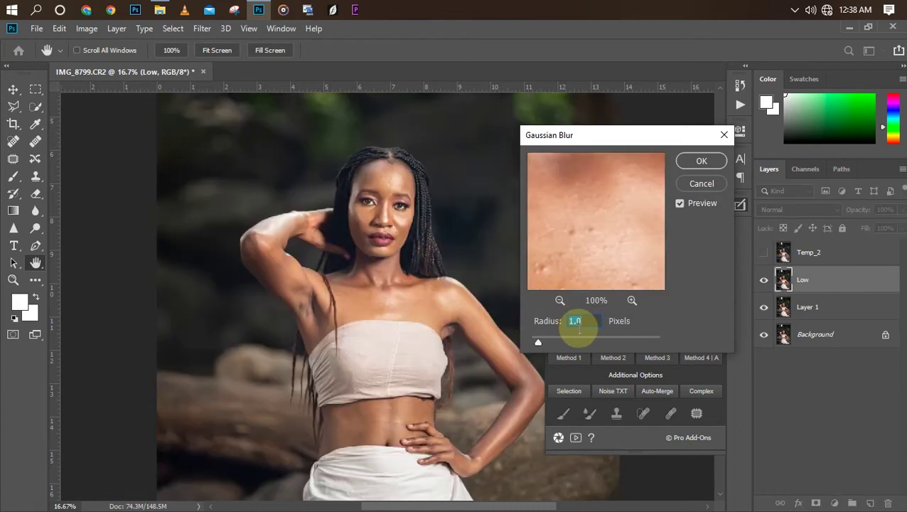
{"action": "type", "text": "4"}
{"action": "key", "text": "Return"}
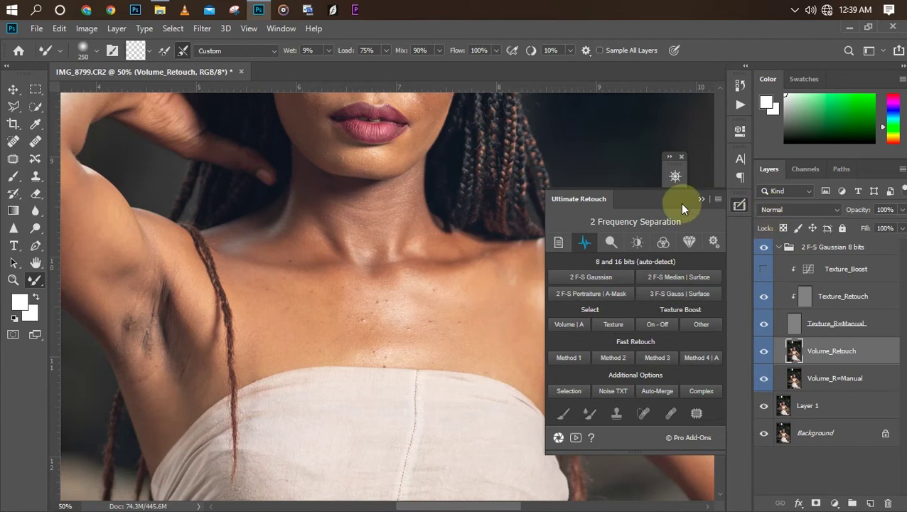
{"action": "left_click", "coordinate": [701, 200]}
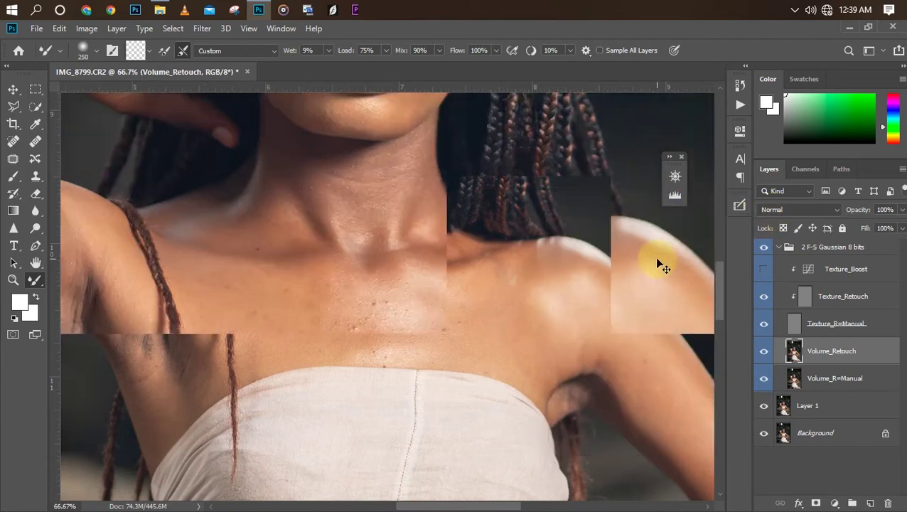
Step: Set the Mixer Brush to 25% Wet, 50% Load and 50% Mix for working on the Volume_Retouch layer
{"action": "scroll", "coordinate": [716, 280], "scroll_direction": "up", "scroll_amount": 5}
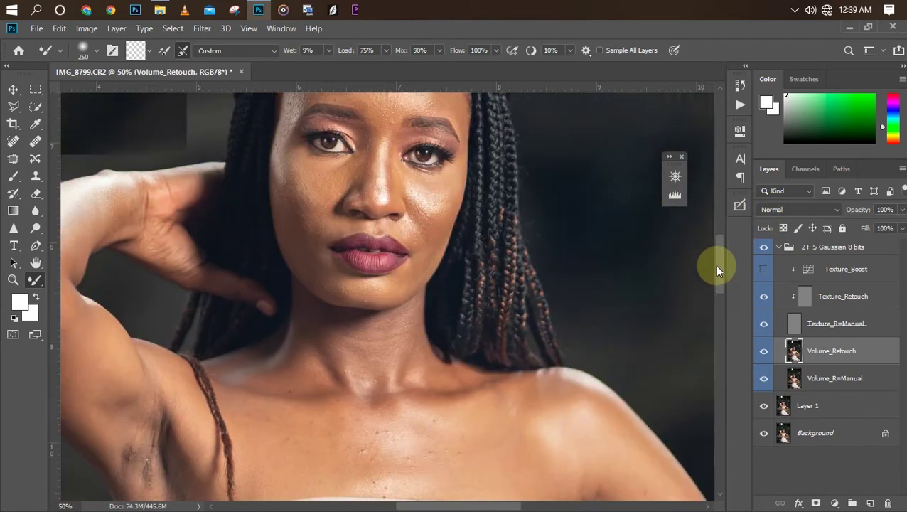
{"action": "key", "text": "ctrl+minus"}
{"action": "key", "text": "ctrl+minus"}
{"action": "key", "text": "ctrl+plus"}
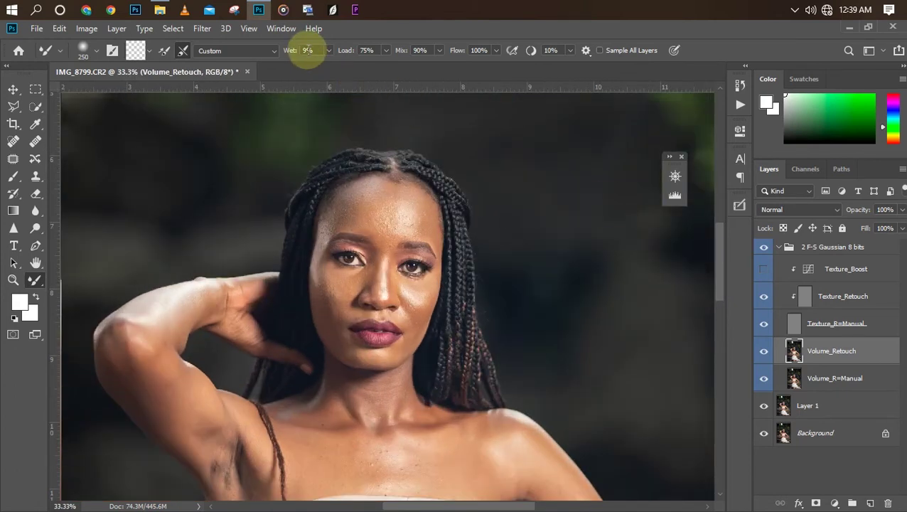
{"action": "left_click", "coordinate": [305, 50]}
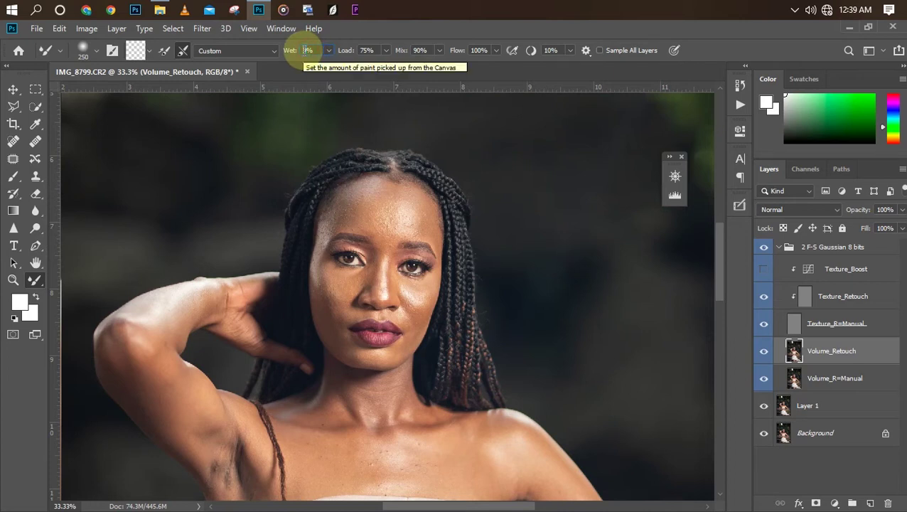
{"action": "type", "text": "25"}
{"action": "key", "text": "Return"}
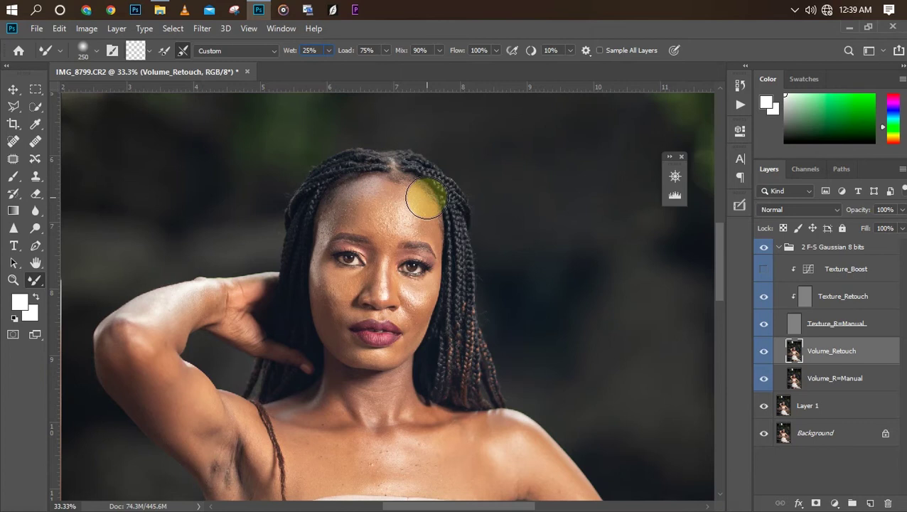
{"action": "left_click", "coordinate": [361, 50]}
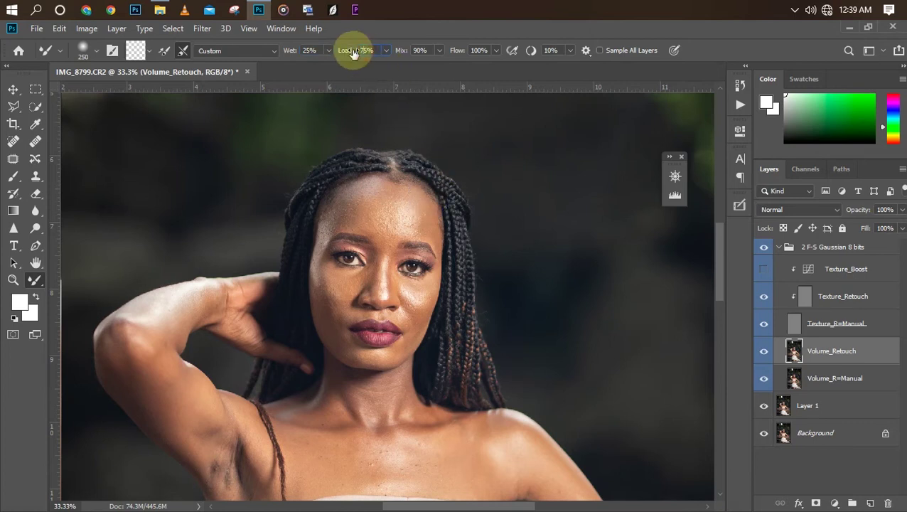
{"action": "type", "text": "50"}
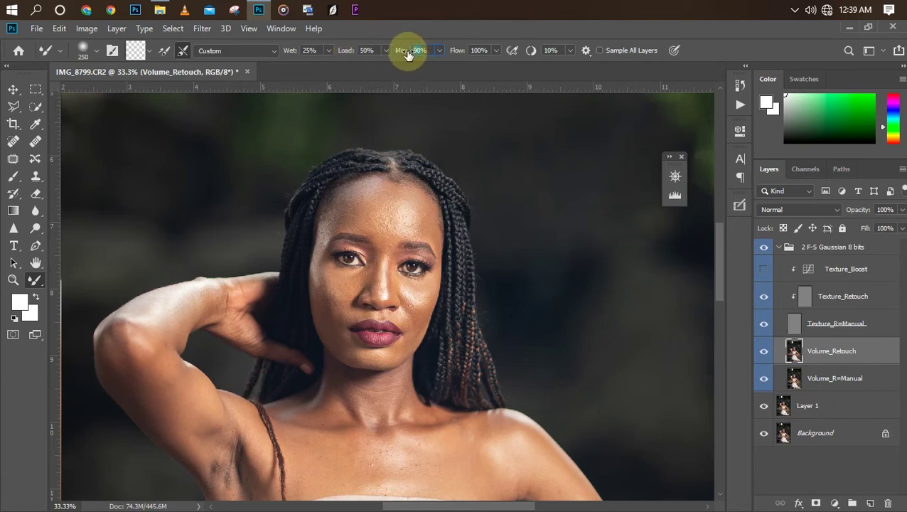
{"action": "type", "text": "50"}
{"action": "key", "text": "Return"}
{"action": "key", "text": "ctrl+plus"}
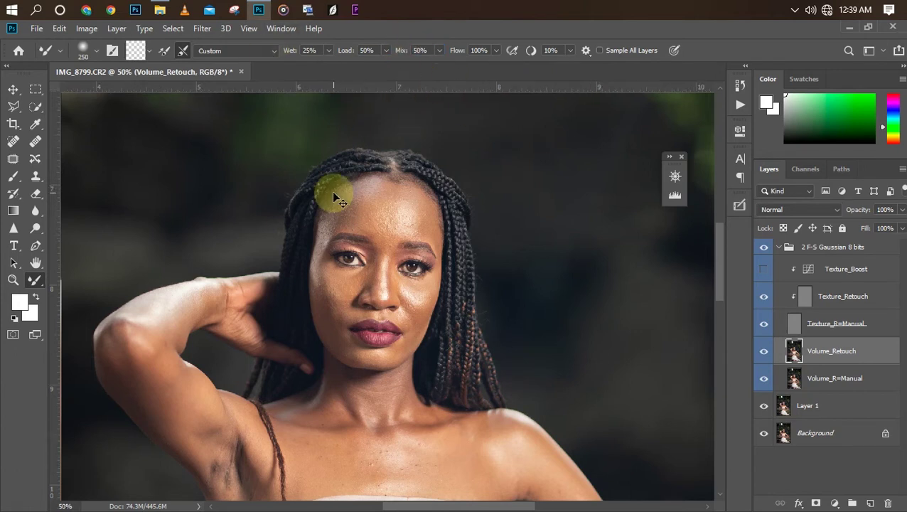
Step: Reduce the Mixer Brush to about 60–70 px and blend the uneven tones across the forehead on the Volume_Retouch layer
{"action": "key", "text": "bracketleft"}
{"action": "key", "text": "bracketleft"}
{"action": "key", "text": "bracketleft"}
{"action": "key", "text": "bracketleft"}
{"action": "key", "text": "ctrl+plus"}
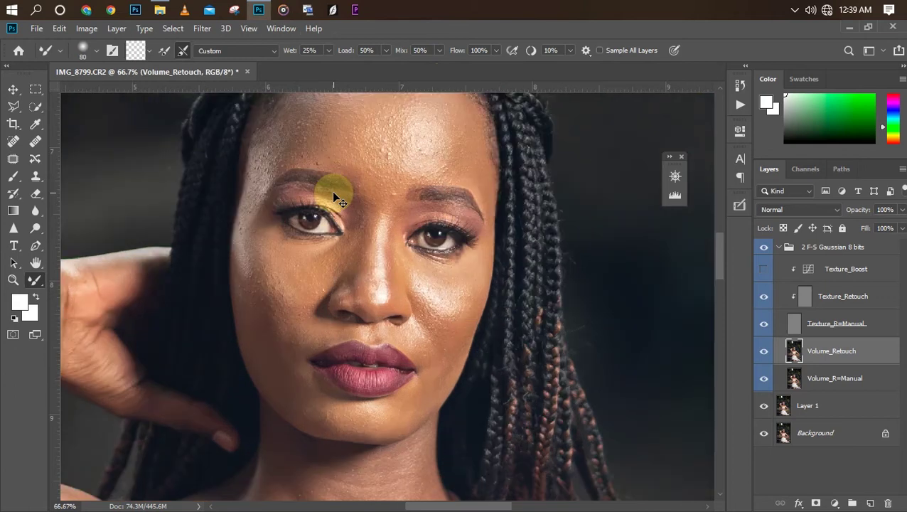
{"action": "key", "text": "bracketleft"}
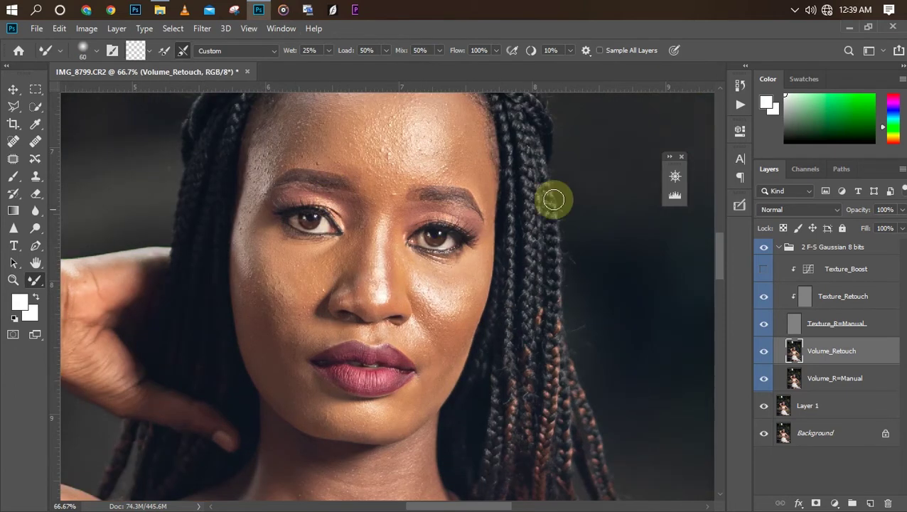
{"action": "left_click_drag", "start_coordinate": [722, 267], "coordinate": [723, 247]}
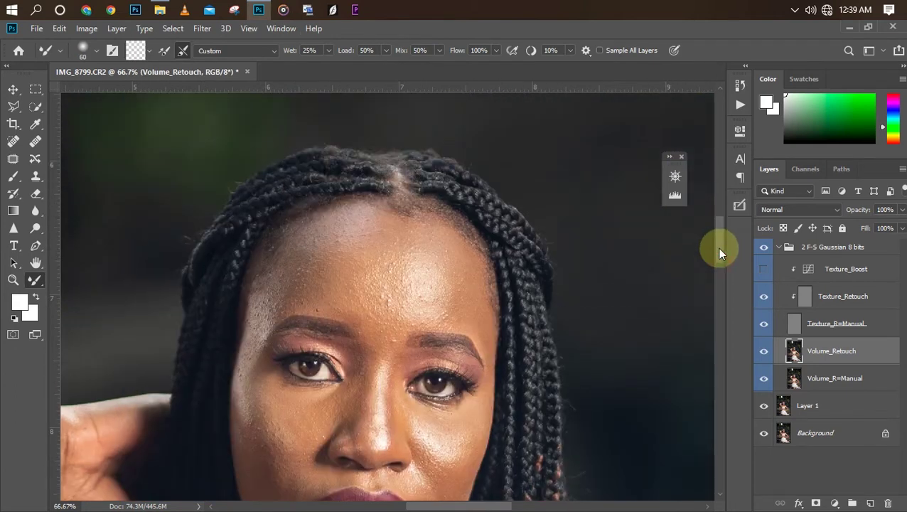
{"action": "mouse_move", "coordinate": [295, 298]}
{"action": "left_mouse_down"}
{"action": "mouse_move", "coordinate": [300, 268]}
{"action": "mouse_move", "coordinate": [288, 290]}
{"action": "mouse_move", "coordinate": [309, 243]}
{"action": "mouse_move", "coordinate": [293, 269]}
{"action": "mouse_move", "coordinate": [327, 226]}
{"action": "mouse_move", "coordinate": [309, 270]}
{"action": "mouse_move", "coordinate": [327, 251]}
{"action": "mouse_move", "coordinate": [309, 286]}
{"action": "mouse_move", "coordinate": [326, 266]}
{"action": "mouse_move", "coordinate": [315, 302]}
{"action": "mouse_move", "coordinate": [344, 263]}
{"action": "mouse_move", "coordinate": [331, 307]}
{"action": "mouse_move", "coordinate": [348, 249]}
{"action": "mouse_move", "coordinate": [343, 278]}
{"action": "mouse_move", "coordinate": [356, 287]}
{"action": "mouse_move", "coordinate": [357, 276]}
{"action": "mouse_move", "coordinate": [377, 309]}
{"action": "mouse_move", "coordinate": [383, 284]}
{"action": "mouse_move", "coordinate": [389, 323]}
{"action": "mouse_move", "coordinate": [420, 296]}
{"action": "mouse_move", "coordinate": [419, 316]}
{"action": "mouse_move", "coordinate": [441, 274]}
{"action": "mouse_move", "coordinate": [442, 282]}
{"action": "mouse_move", "coordinate": [428, 244]}
{"action": "mouse_move", "coordinate": [446, 265]}
{"action": "mouse_move", "coordinate": [442, 249]}
{"action": "mouse_move", "coordinate": [469, 301]}
{"action": "mouse_move", "coordinate": [459, 258]}
{"action": "mouse_move", "coordinate": [480, 318]}
{"action": "mouse_move", "coordinate": [460, 303]}
{"action": "mouse_move", "coordinate": [485, 342]}
{"action": "mouse_move", "coordinate": [463, 286]}
{"action": "mouse_move", "coordinate": [465, 320]}
{"action": "left_mouse_up"}
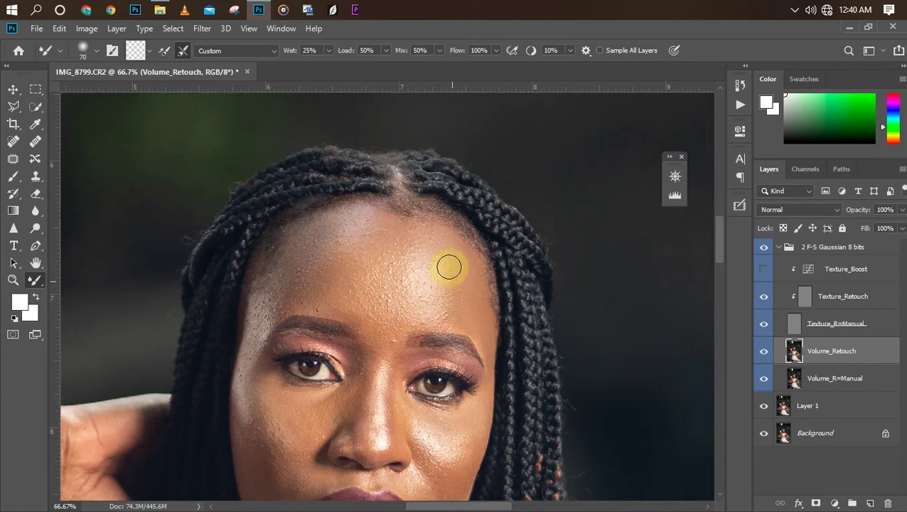
Step: Blend the forehead highlights up to the hairline with the 70 px Mixer Brush, comparing against the hidden frequency separation group
{"action": "key", "text": "ctrl+minus"}
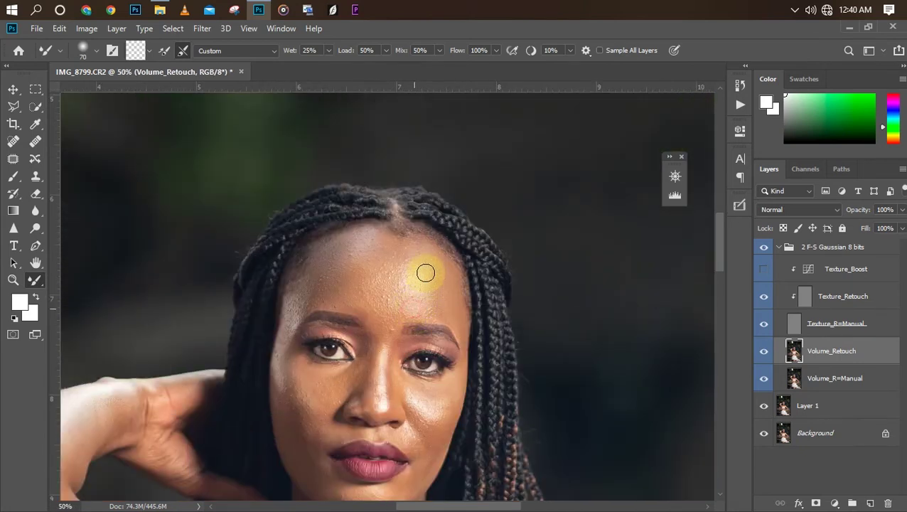
{"action": "left_click_drag", "start_coordinate": [427, 282], "coordinate": [425, 307]}
{"action": "mouse_move", "coordinate": [382, 280]}
{"action": "left_mouse_down"}
{"action": "mouse_move", "coordinate": [394, 261]}
{"action": "mouse_move", "coordinate": [365, 313]}
{"action": "mouse_move", "coordinate": [311, 301]}
{"action": "mouse_move", "coordinate": [340, 260]}
{"action": "mouse_move", "coordinate": [298, 289]}
{"action": "mouse_move", "coordinate": [365, 243]}
{"action": "mouse_move", "coordinate": [329, 263]}
{"action": "left_mouse_up"}
{"action": "key", "text": "ctrl+minus"}
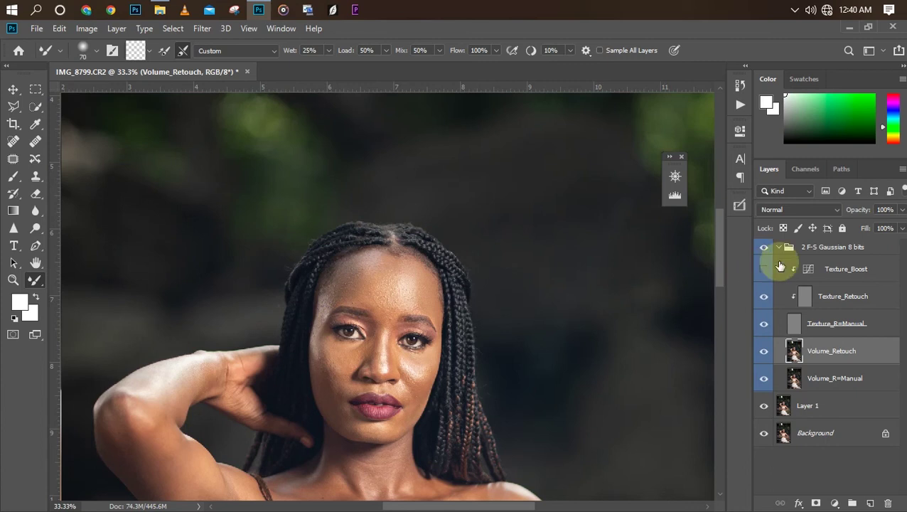
{"action": "left_click", "coordinate": [765, 250]}
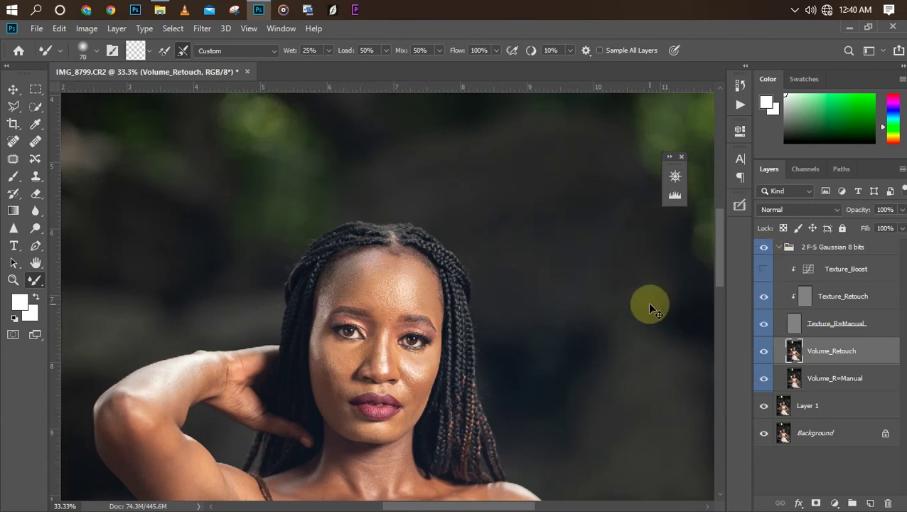
{"action": "key", "text": "ctrl+plus"}
{"action": "left_click", "coordinate": [389, 251]}
{"action": "mouse_move", "coordinate": [388, 251]}
{"action": "left_mouse_down"}
{"action": "mouse_move", "coordinate": [361, 244]}
{"action": "mouse_move", "coordinate": [340, 264]}
{"action": "mouse_move", "coordinate": [362, 250]}
{"action": "mouse_move", "coordinate": [325, 263]}
{"action": "mouse_move", "coordinate": [348, 244]}
{"action": "mouse_move", "coordinate": [316, 265]}
{"action": "left_mouse_up"}
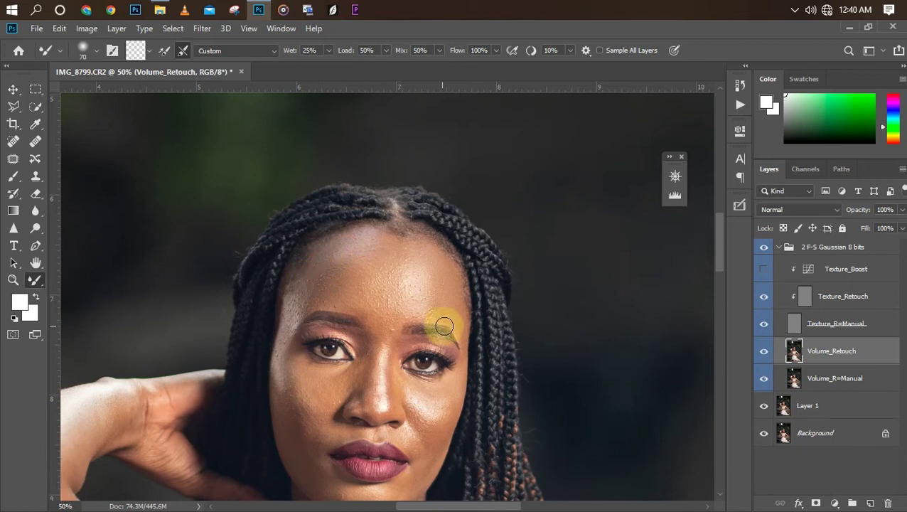
Step: Smooth the chin, the jaw and the cheek on the raised-arm side with the Mixer Brush at 60 to 80 px
{"action": "scroll", "coordinate": [707, 284], "scroll_direction": "down", "scroll_amount": 5}
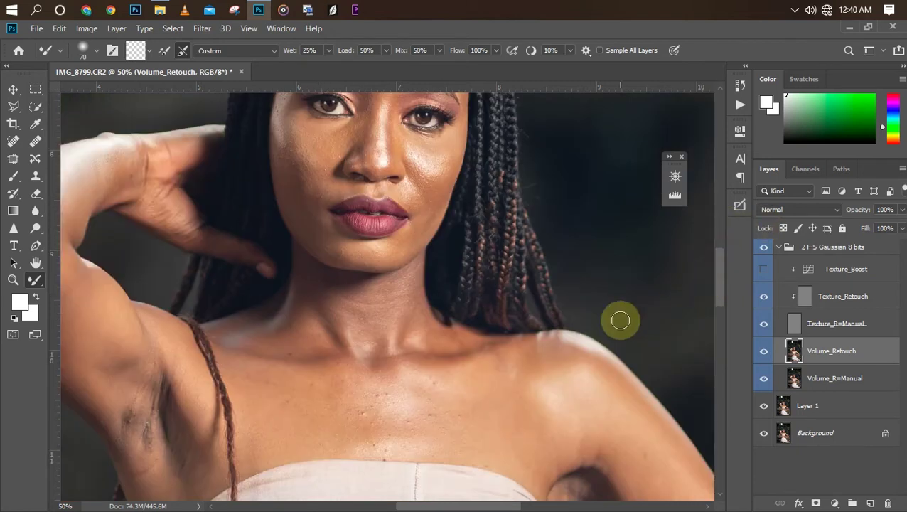
{"action": "mouse_move", "coordinate": [409, 247]}
{"action": "left_mouse_down"}
{"action": "mouse_move", "coordinate": [441, 204]}
{"action": "mouse_move", "coordinate": [421, 235]}
{"action": "mouse_move", "coordinate": [437, 206]}
{"action": "mouse_move", "coordinate": [401, 239]}
{"action": "mouse_move", "coordinate": [412, 240]}
{"action": "mouse_move", "coordinate": [447, 173]}
{"action": "mouse_move", "coordinate": [418, 152]}
{"action": "mouse_move", "coordinate": [433, 175]}
{"action": "mouse_move", "coordinate": [412, 146]}
{"action": "mouse_move", "coordinate": [433, 153]}
{"action": "mouse_move", "coordinate": [421, 146]}
{"action": "mouse_move", "coordinate": [451, 142]}
{"action": "mouse_move", "coordinate": [414, 182]}
{"action": "mouse_move", "coordinate": [422, 200]}
{"action": "mouse_move", "coordinate": [404, 191]}
{"action": "mouse_move", "coordinate": [416, 210]}
{"action": "mouse_move", "coordinate": [378, 228]}
{"action": "mouse_move", "coordinate": [328, 223]}
{"action": "mouse_move", "coordinate": [325, 246]}
{"action": "mouse_move", "coordinate": [279, 157]}
{"action": "mouse_move", "coordinate": [315, 242]}
{"action": "mouse_move", "coordinate": [384, 259]}
{"action": "mouse_move", "coordinate": [420, 230]}
{"action": "mouse_move", "coordinate": [401, 247]}
{"action": "mouse_move", "coordinate": [325, 237]}
{"action": "left_mouse_up"}
{"action": "key", "text": "ctrl+minus"}
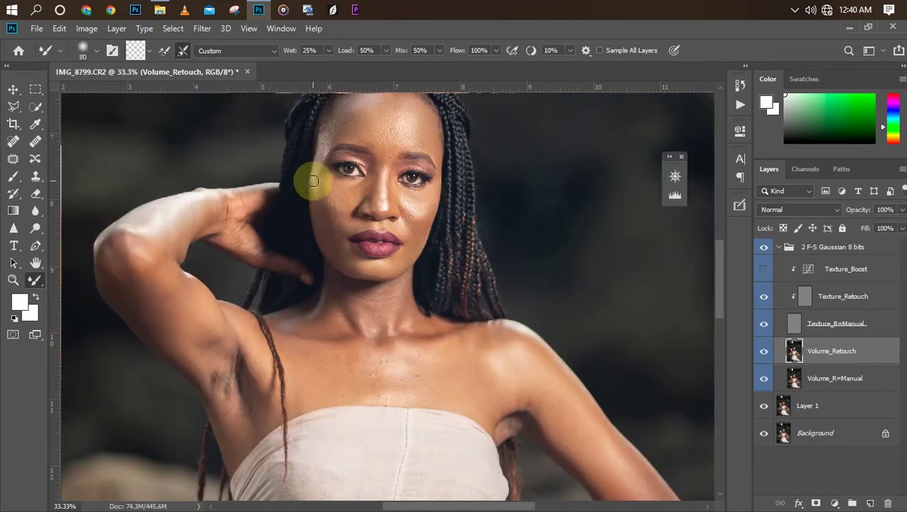
{"action": "mouse_move", "coordinate": [316, 185]}
{"action": "left_mouse_down"}
{"action": "mouse_move", "coordinate": [324, 138]}
{"action": "mouse_move", "coordinate": [325, 192]}
{"action": "left_mouse_up"}
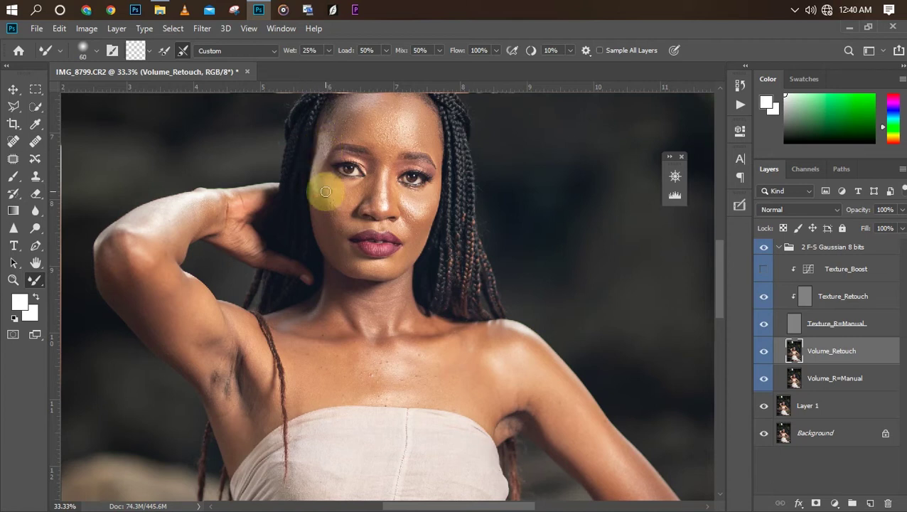
{"action": "mouse_move", "coordinate": [322, 187]}
{"action": "left_mouse_down"}
{"action": "mouse_move", "coordinate": [341, 237]}
{"action": "mouse_move", "coordinate": [329, 214]}
{"action": "mouse_move", "coordinate": [333, 187]}
{"action": "mouse_move", "coordinate": [358, 189]}
{"action": "mouse_move", "coordinate": [337, 194]}
{"action": "mouse_move", "coordinate": [349, 218]}
{"action": "mouse_move", "coordinate": [337, 196]}
{"action": "left_mouse_up"}
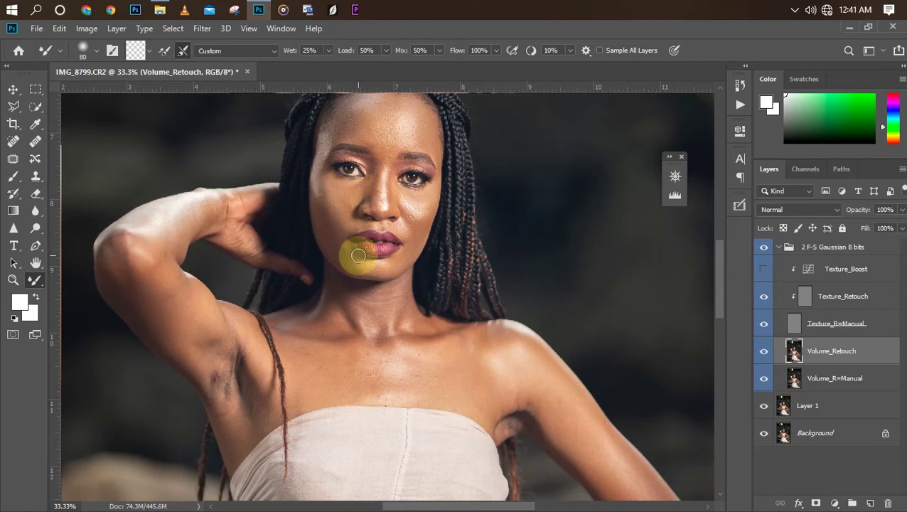
Step: Blend the neck, jawline and the area from cheek to mouth with the Mixer Brush, and compare before and after
{"action": "key", "text": "ctrl+minus"}
{"action": "mouse_move", "coordinate": [373, 307]}
{"action": "left_mouse_down"}
{"action": "mouse_move", "coordinate": [371, 256]}
{"action": "mouse_move", "coordinate": [340, 236]}
{"action": "mouse_move", "coordinate": [324, 260]}
{"action": "left_mouse_up"}
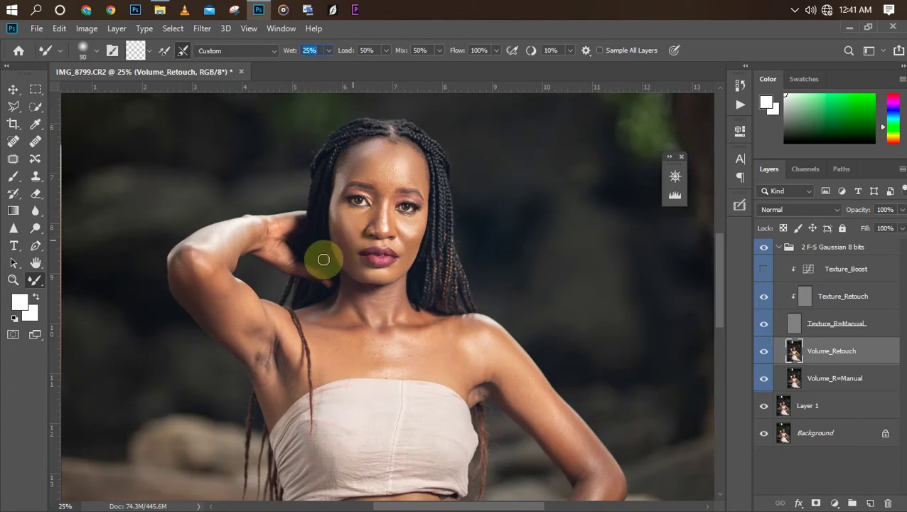
{"action": "key", "text": "ctrl+plus"}
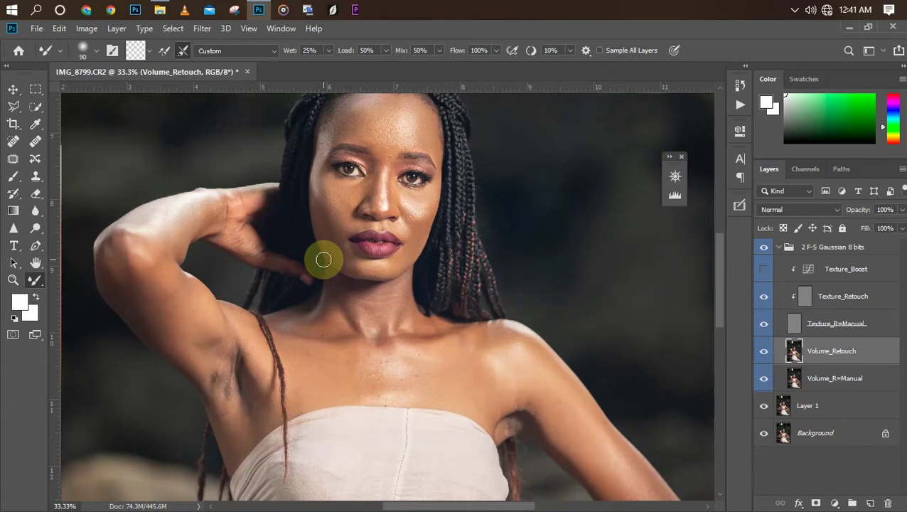
{"action": "mouse_move", "coordinate": [318, 211]}
{"action": "left_mouse_down"}
{"action": "mouse_move", "coordinate": [336, 263]}
{"action": "mouse_move", "coordinate": [326, 237]}
{"action": "mouse_move", "coordinate": [353, 261]}
{"action": "mouse_move", "coordinate": [341, 207]}
{"action": "mouse_move", "coordinate": [366, 214]}
{"action": "mouse_move", "coordinate": [392, 193]}
{"action": "mouse_move", "coordinate": [386, 204]}
{"action": "mouse_move", "coordinate": [385, 171]}
{"action": "mouse_move", "coordinate": [370, 202]}
{"action": "mouse_move", "coordinate": [377, 175]}
{"action": "mouse_move", "coordinate": [377, 202]}
{"action": "mouse_move", "coordinate": [379, 175]}
{"action": "mouse_move", "coordinate": [379, 200]}
{"action": "mouse_move", "coordinate": [396, 202]}
{"action": "mouse_move", "coordinate": [392, 176]}
{"action": "mouse_move", "coordinate": [396, 248]}
{"action": "left_mouse_up"}
{"action": "scroll", "coordinate": [396, 249], "scroll_direction": "down", "scroll_amount": 1}
{"action": "scroll", "coordinate": [397, 250], "scroll_direction": "up", "scroll_amount": 1}
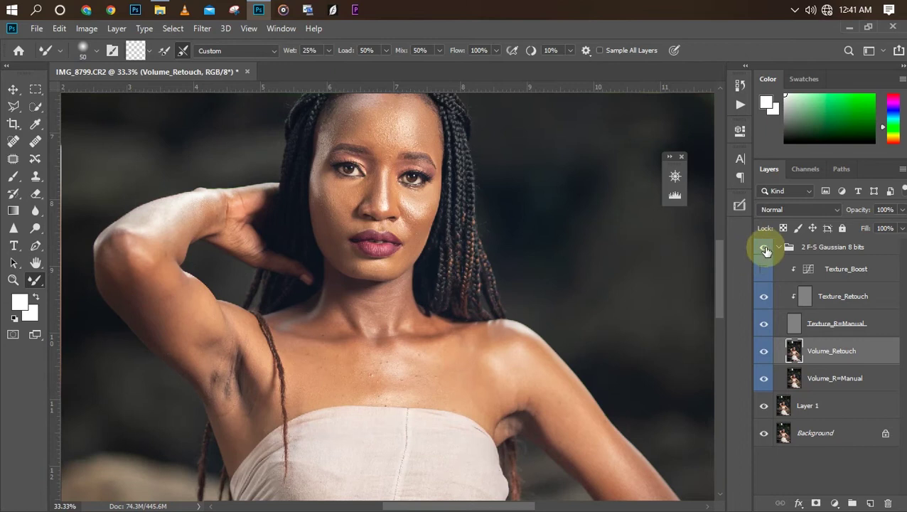
{"action": "left_click", "coordinate": [765, 247]}
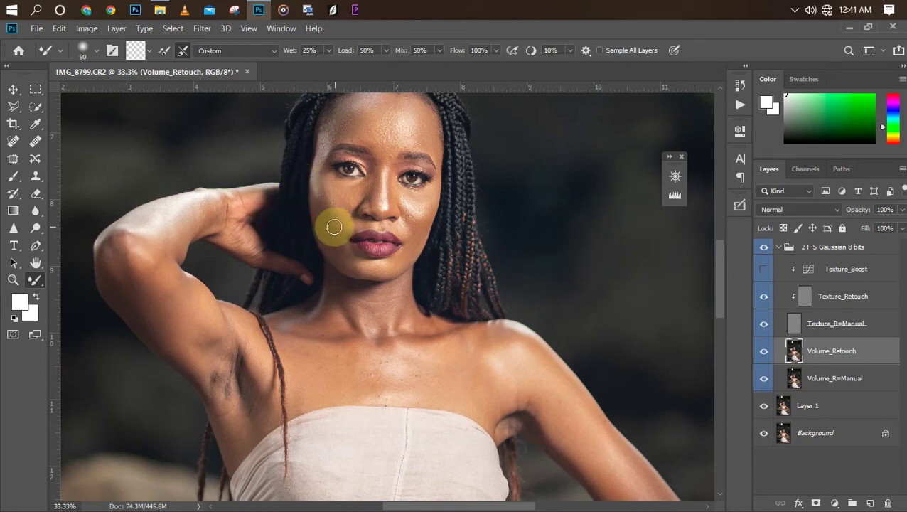
Step: Even out the remaining face tones, the neck and the collarbone area with the Mixer Brush at 70 to 90 px
{"action": "mouse_move", "coordinate": [403, 263]}
{"action": "left_mouse_down"}
{"action": "mouse_move", "coordinate": [429, 219]}
{"action": "mouse_move", "coordinate": [406, 199]}
{"action": "mouse_move", "coordinate": [415, 209]}
{"action": "mouse_move", "coordinate": [409, 194]}
{"action": "mouse_move", "coordinate": [429, 197]}
{"action": "mouse_move", "coordinate": [394, 174]}
{"action": "left_mouse_up"}
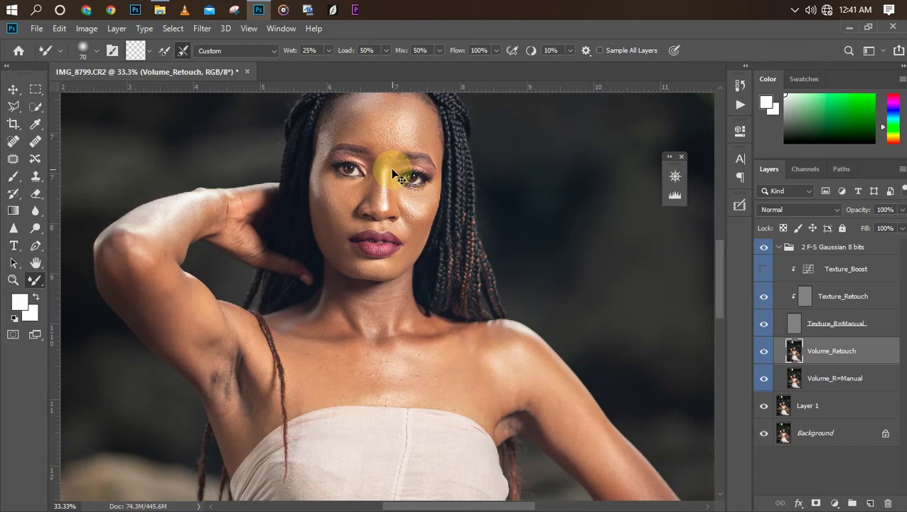
{"action": "key", "text": "ctrl+minus"}
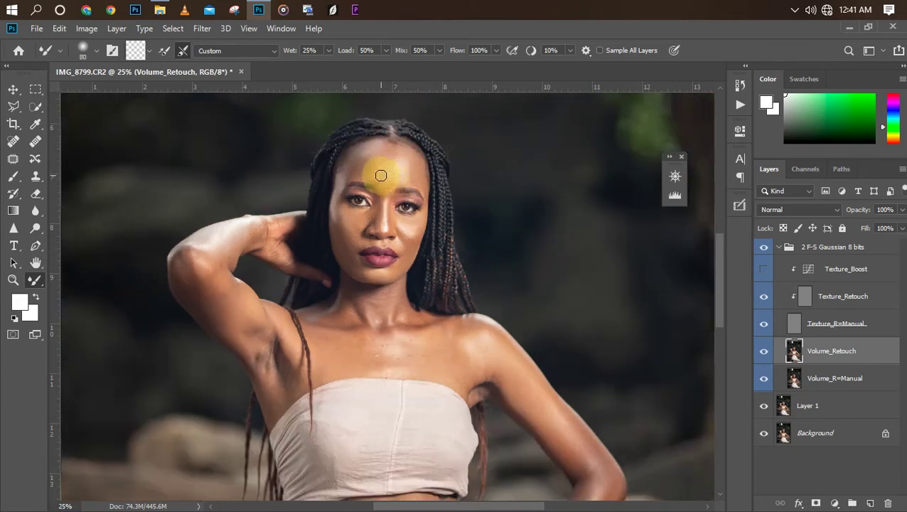
{"action": "mouse_move", "coordinate": [385, 164]}
{"action": "left_mouse_down"}
{"action": "mouse_move", "coordinate": [353, 185]}
{"action": "mouse_move", "coordinate": [351, 168]}
{"action": "mouse_move", "coordinate": [366, 152]}
{"action": "mouse_move", "coordinate": [349, 167]}
{"action": "mouse_move", "coordinate": [369, 150]}
{"action": "mouse_move", "coordinate": [360, 155]}
{"action": "mouse_move", "coordinate": [411, 156]}
{"action": "mouse_move", "coordinate": [452, 335]}
{"action": "mouse_move", "coordinate": [507, 352]}
{"action": "mouse_move", "coordinate": [502, 379]}
{"action": "mouse_move", "coordinate": [449, 365]}
{"action": "mouse_move", "coordinate": [398, 366]}
{"action": "mouse_move", "coordinate": [440, 361]}
{"action": "mouse_move", "coordinate": [424, 365]}
{"action": "mouse_move", "coordinate": [448, 372]}
{"action": "mouse_move", "coordinate": [409, 367]}
{"action": "mouse_move", "coordinate": [447, 352]}
{"action": "mouse_move", "coordinate": [419, 351]}
{"action": "mouse_move", "coordinate": [441, 344]}
{"action": "mouse_move", "coordinate": [419, 346]}
{"action": "mouse_move", "coordinate": [426, 342]}
{"action": "mouse_move", "coordinate": [349, 349]}
{"action": "mouse_move", "coordinate": [319, 341]}
{"action": "mouse_move", "coordinate": [360, 348]}
{"action": "mouse_move", "coordinate": [341, 348]}
{"action": "mouse_move", "coordinate": [358, 354]}
{"action": "mouse_move", "coordinate": [329, 368]}
{"action": "mouse_move", "coordinate": [406, 369]}
{"action": "mouse_move", "coordinate": [376, 370]}
{"action": "mouse_move", "coordinate": [380, 355]}
{"action": "mouse_move", "coordinate": [399, 351]}
{"action": "mouse_move", "coordinate": [360, 346]}
{"action": "mouse_move", "coordinate": [383, 347]}
{"action": "mouse_move", "coordinate": [314, 318]}
{"action": "mouse_move", "coordinate": [351, 308]}
{"action": "mouse_move", "coordinate": [360, 316]}
{"action": "mouse_move", "coordinate": [336, 320]}
{"action": "mouse_move", "coordinate": [411, 315]}
{"action": "mouse_move", "coordinate": [394, 296]}
{"action": "mouse_move", "coordinate": [363, 293]}
{"action": "mouse_move", "coordinate": [385, 296]}
{"action": "mouse_move", "coordinate": [341, 308]}
{"action": "left_mouse_up"}
{"action": "key", "text": "ctrl+plus"}
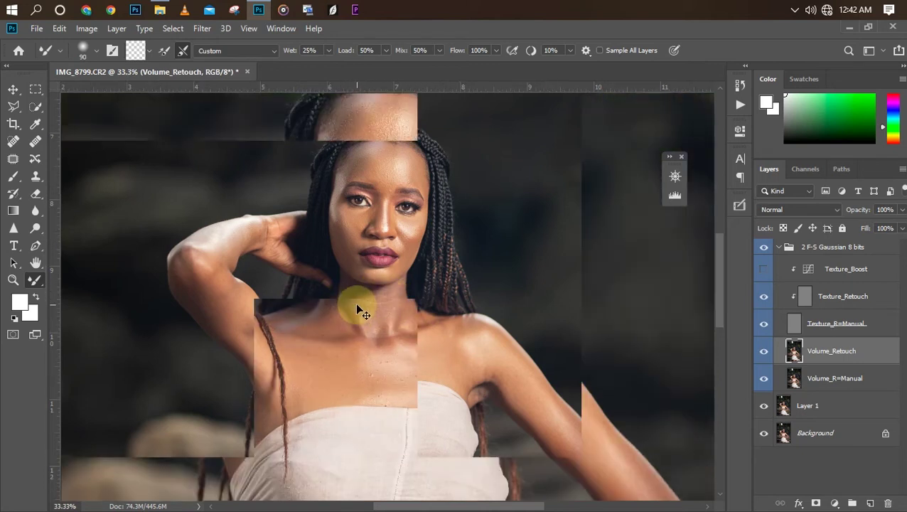
{"action": "mouse_move", "coordinate": [354, 305]}
{"action": "left_mouse_down"}
{"action": "mouse_move", "coordinate": [393, 289]}
{"action": "mouse_move", "coordinate": [371, 306]}
{"action": "mouse_move", "coordinate": [327, 300]}
{"action": "mouse_move", "coordinate": [353, 286]}
{"action": "mouse_move", "coordinate": [331, 279]}
{"action": "mouse_move", "coordinate": [331, 295]}
{"action": "mouse_move", "coordinate": [292, 313]}
{"action": "left_mouse_up"}
{"action": "key", "text": "ctrl+minus"}
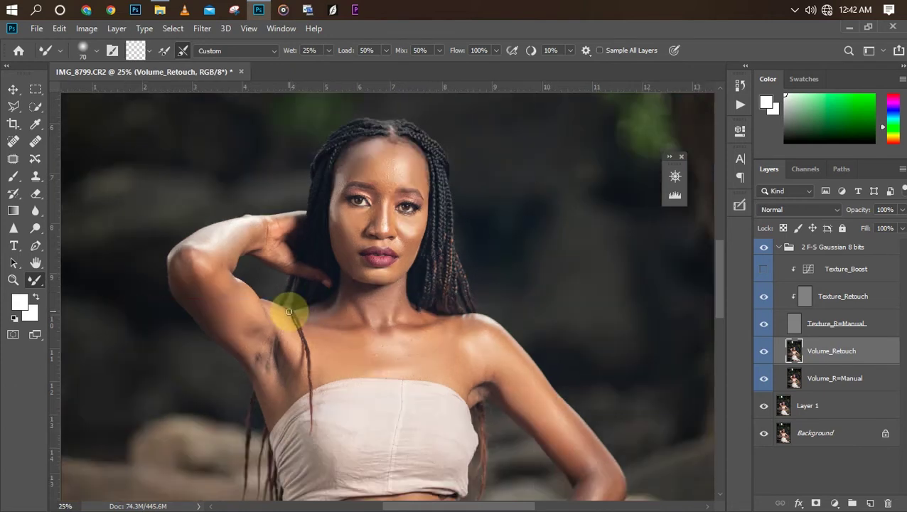
Step: Smooth the upper part of the lowered arm with a 150 px Mixer Brush and its wrist with a 100 px one
{"action": "key", "text": "ctrl+minus"}
{"action": "mouse_move", "coordinate": [480, 327]}
{"action": "left_mouse_down"}
{"action": "mouse_move", "coordinate": [445, 334]}
{"action": "mouse_move", "coordinate": [481, 364]}
{"action": "mouse_move", "coordinate": [434, 338]}
{"action": "mouse_move", "coordinate": [489, 376]}
{"action": "mouse_move", "coordinate": [473, 356]}
{"action": "mouse_move", "coordinate": [510, 402]}
{"action": "mouse_move", "coordinate": [468, 351]}
{"action": "mouse_move", "coordinate": [483, 346]}
{"action": "mouse_move", "coordinate": [508, 375]}
{"action": "mouse_move", "coordinate": [443, 317]}
{"action": "mouse_move", "coordinate": [458, 322]}
{"action": "mouse_move", "coordinate": [465, 330]}
{"action": "mouse_move", "coordinate": [451, 330]}
{"action": "mouse_move", "coordinate": [504, 371]}
{"action": "mouse_move", "coordinate": [495, 367]}
{"action": "mouse_move", "coordinate": [528, 404]}
{"action": "mouse_move", "coordinate": [480, 362]}
{"action": "mouse_move", "coordinate": [509, 399]}
{"action": "mouse_move", "coordinate": [500, 378]}
{"action": "left_mouse_up"}
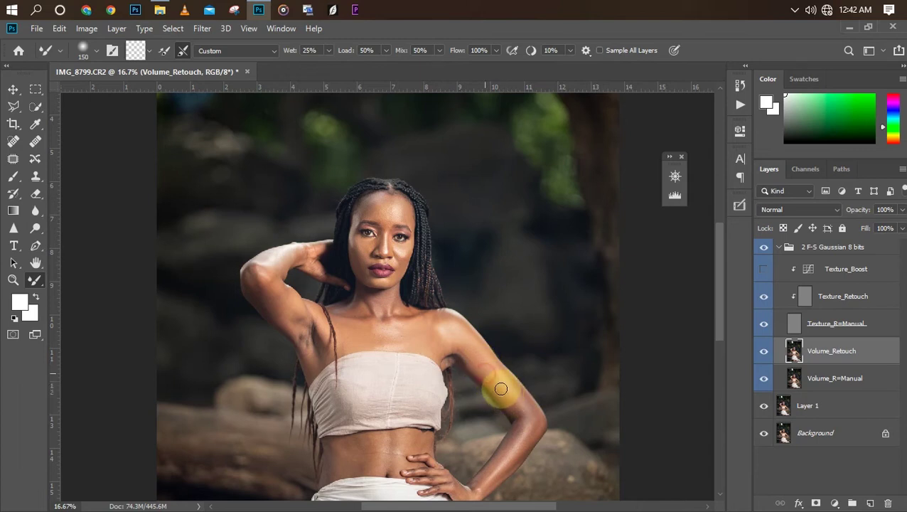
{"action": "left_click", "coordinate": [719, 329]}
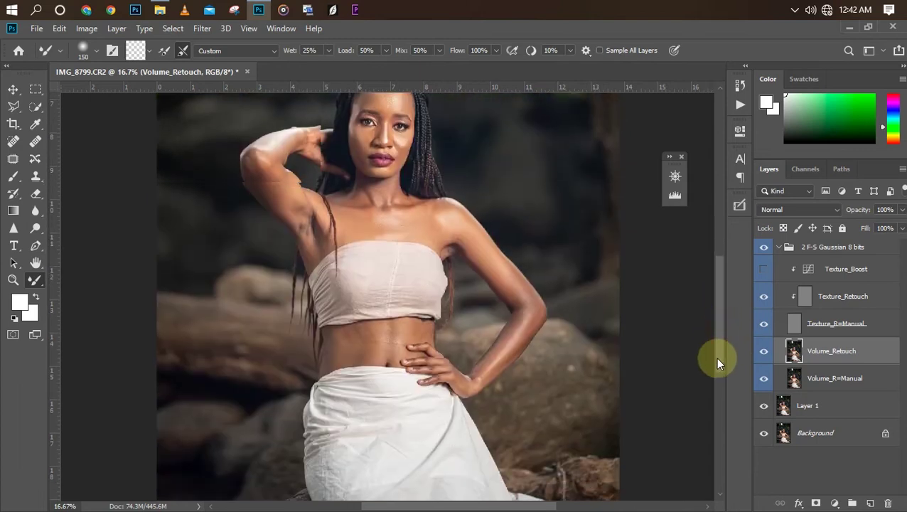
{"action": "key", "text": "ctrl+plus"}
{"action": "key", "text": "bracketleft"}
{"action": "mouse_move", "coordinate": [481, 381]}
{"action": "left_mouse_down"}
{"action": "mouse_move", "coordinate": [561, 399]}
{"action": "mouse_move", "coordinate": [554, 406]}
{"action": "mouse_move", "coordinate": [530, 411]}
{"action": "mouse_move", "coordinate": [580, 366]}
{"action": "mouse_move", "coordinate": [566, 385]}
{"action": "mouse_move", "coordinate": [608, 327]}
{"action": "mouse_move", "coordinate": [583, 362]}
{"action": "mouse_move", "coordinate": [525, 394]}
{"action": "left_mouse_up"}
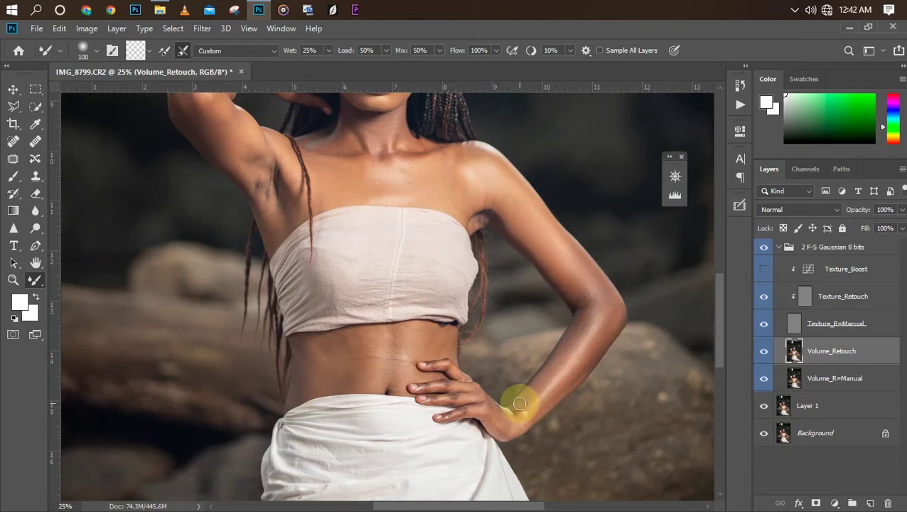
Step: Blend the lowered arm from wrist to upper arm with the 100 px Mixer Brush, and compare before and after
{"action": "key", "text": "ctrl+plus"}
{"action": "key", "text": "bracketleft"}
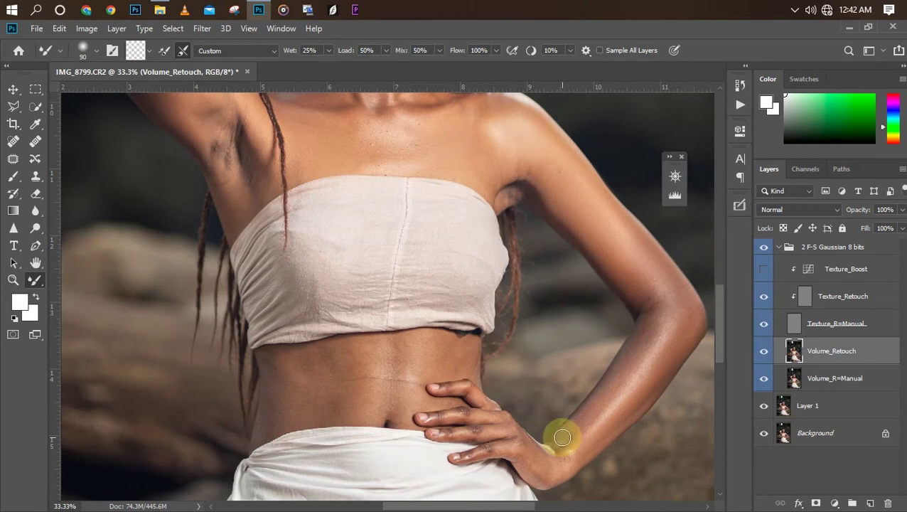
{"action": "key", "text": "bracketright"}
{"action": "mouse_move", "coordinate": [583, 419]}
{"action": "left_mouse_down"}
{"action": "mouse_move", "coordinate": [630, 360]}
{"action": "mouse_move", "coordinate": [612, 392]}
{"action": "mouse_move", "coordinate": [656, 320]}
{"action": "mouse_move", "coordinate": [633, 372]}
{"action": "mouse_move", "coordinate": [650, 348]}
{"action": "mouse_move", "coordinate": [661, 313]}
{"action": "mouse_move", "coordinate": [531, 186]}
{"action": "mouse_move", "coordinate": [637, 290]}
{"action": "mouse_move", "coordinate": [561, 208]}
{"action": "mouse_move", "coordinate": [604, 239]}
{"action": "mouse_move", "coordinate": [546, 180]}
{"action": "mouse_move", "coordinate": [613, 252]}
{"action": "left_mouse_up"}
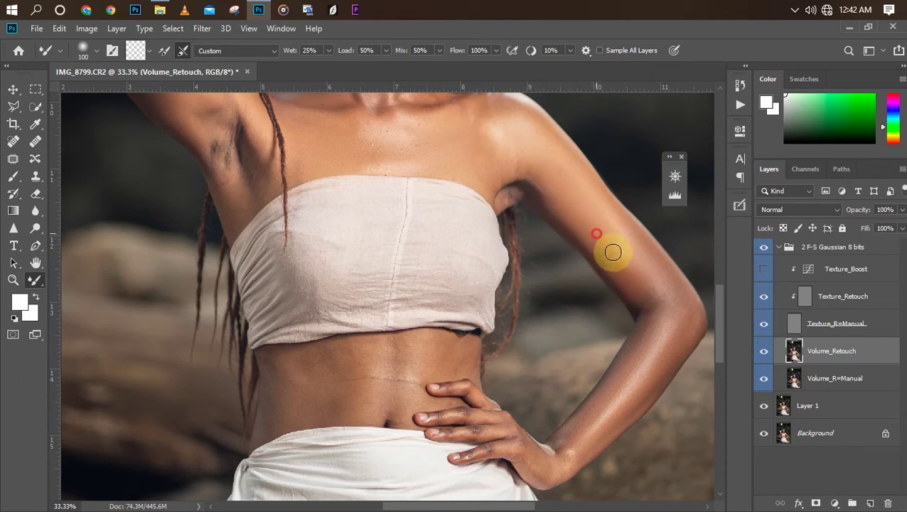
{"action": "left_click", "coordinate": [766, 250]}
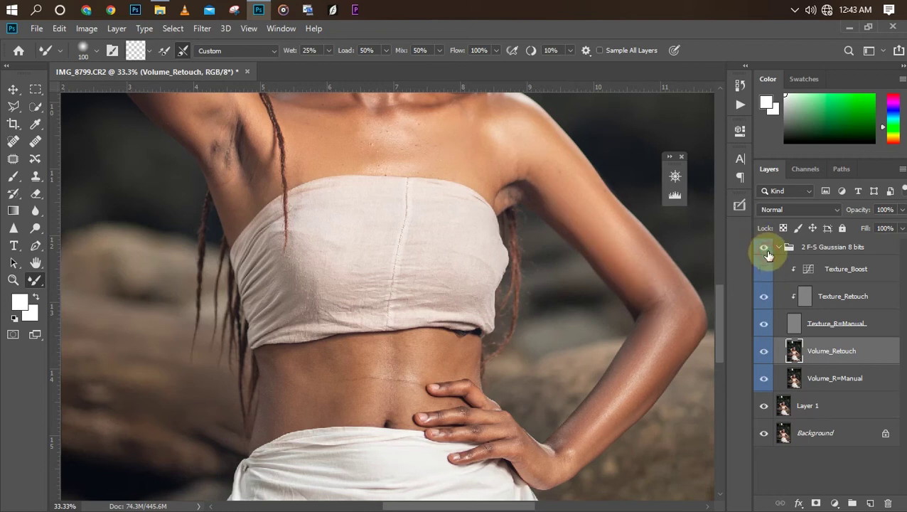
{"action": "left_click", "coordinate": [766, 248]}
Step: Smooth the skin tones across the bare midriff with the 100 px Mixer Brush and check the result close up
{"action": "key", "text": "ctrl+minus"}
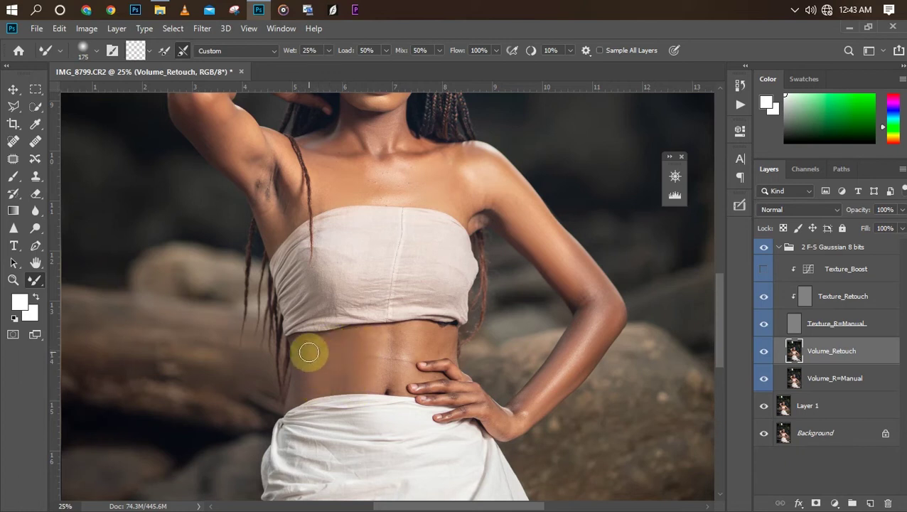
{"action": "key", "text": "bracketleft"}
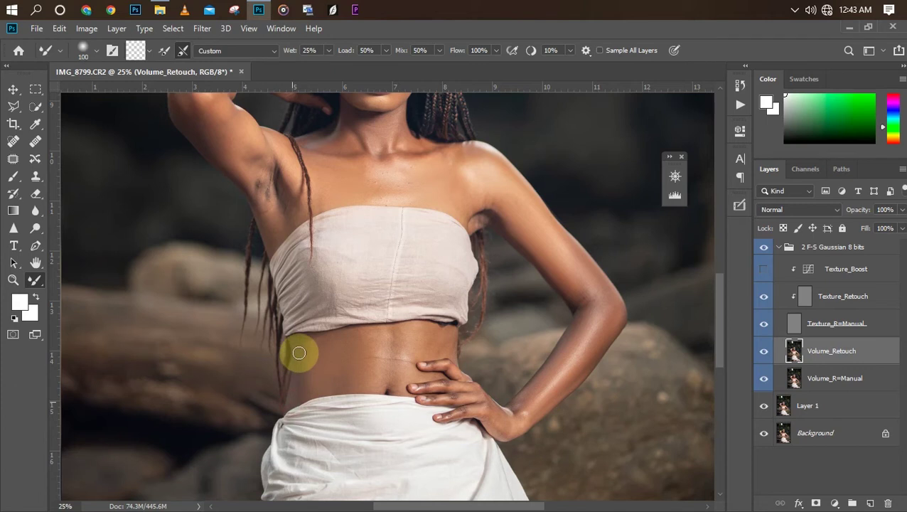
{"action": "mouse_move", "coordinate": [300, 377]}
{"action": "left_mouse_down"}
{"action": "mouse_move", "coordinate": [300, 347]}
{"action": "mouse_move", "coordinate": [293, 404]}
{"action": "mouse_move", "coordinate": [298, 373]}
{"action": "mouse_move", "coordinate": [308, 389]}
{"action": "mouse_move", "coordinate": [336, 371]}
{"action": "mouse_move", "coordinate": [383, 388]}
{"action": "mouse_move", "coordinate": [382, 346]}
{"action": "mouse_move", "coordinate": [376, 362]}
{"action": "mouse_move", "coordinate": [387, 343]}
{"action": "mouse_move", "coordinate": [387, 367]}
{"action": "mouse_move", "coordinate": [388, 331]}
{"action": "mouse_move", "coordinate": [394, 372]}
{"action": "mouse_move", "coordinate": [401, 340]}
{"action": "mouse_move", "coordinate": [403, 373]}
{"action": "mouse_move", "coordinate": [406, 336]}
{"action": "mouse_move", "coordinate": [403, 363]}
{"action": "mouse_move", "coordinate": [414, 332]}
{"action": "mouse_move", "coordinate": [439, 347]}
{"action": "left_mouse_up"}
{"action": "key", "text": "bracketright"}
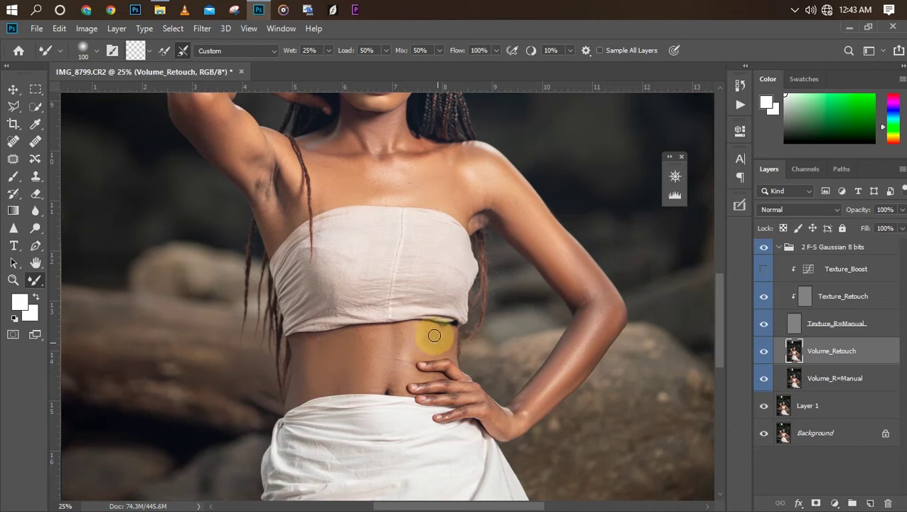
{"action": "scroll", "coordinate": [399, 348], "scroll_direction": "down", "scroll_amount": 2}
{"action": "scroll", "coordinate": [398, 354], "scroll_direction": "up", "scroll_amount": 1}
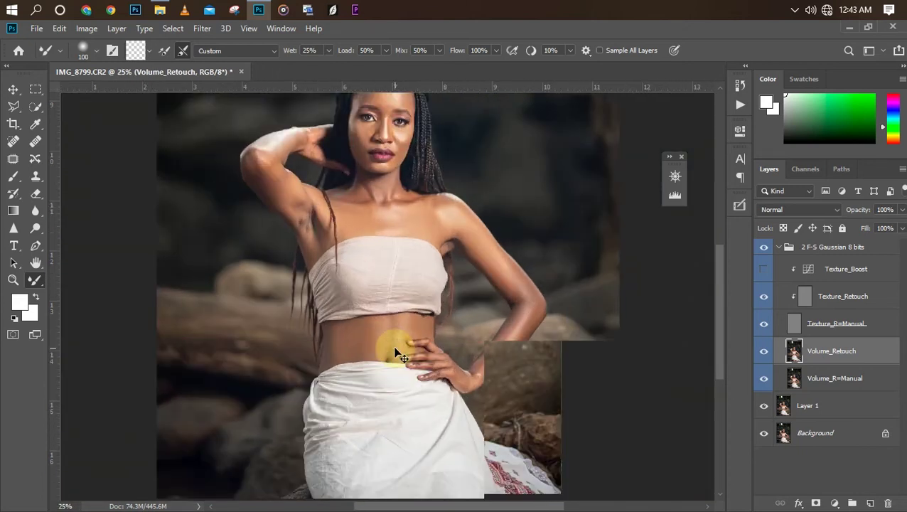
{"action": "scroll", "coordinate": [398, 354], "scroll_direction": "up", "scroll_amount": 3}
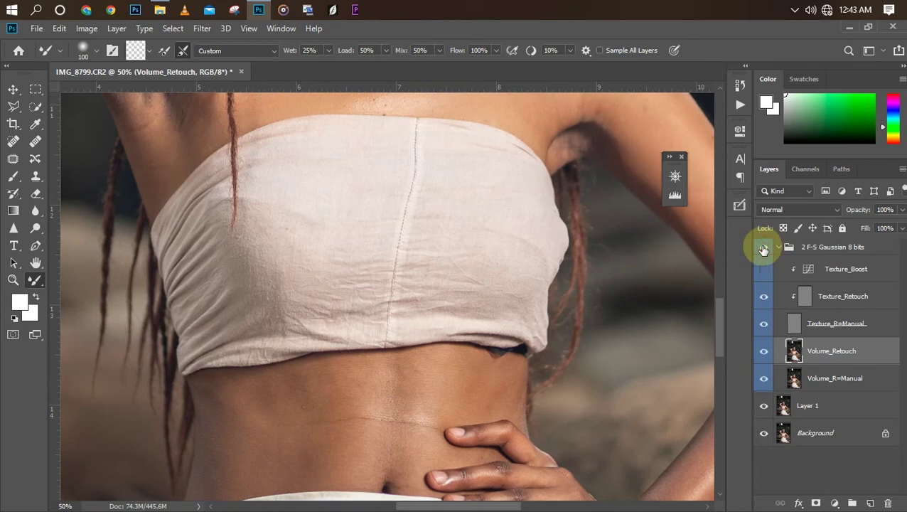
{"action": "scroll", "coordinate": [667, 302], "scroll_direction": "down", "scroll_amount": 1}
{"action": "scroll", "coordinate": [667, 303], "scroll_direction": "down", "scroll_amount": 1}
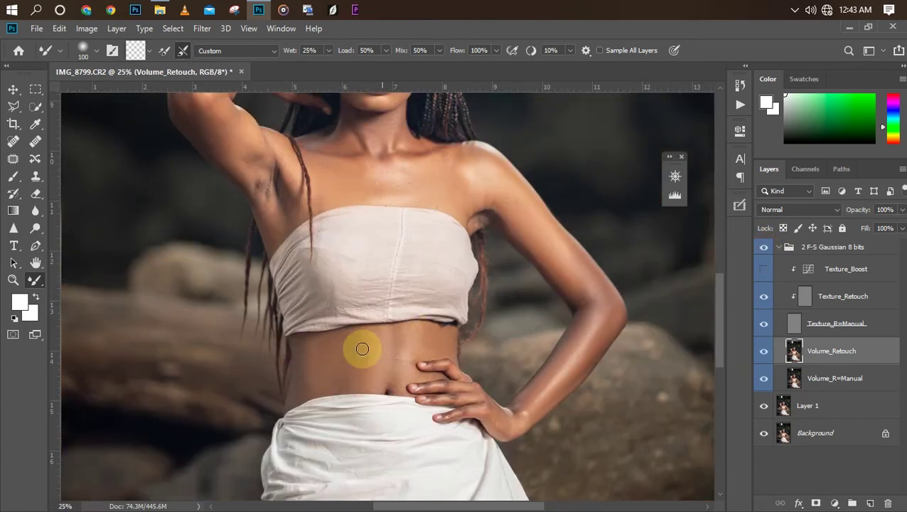
Step: Refine the midriff around the navel and below the top with the Mixer Brush enlarged to 150 px
{"action": "mouse_move", "coordinate": [306, 386]}
{"action": "left_mouse_down"}
{"action": "mouse_move", "coordinate": [312, 358]}
{"action": "mouse_move", "coordinate": [336, 349]}
{"action": "left_mouse_up"}
{"action": "mouse_move", "coordinate": [368, 383]}
{"action": "left_mouse_down"}
{"action": "mouse_move", "coordinate": [372, 345]}
{"action": "mouse_move", "coordinate": [360, 374]}
{"action": "left_mouse_up"}
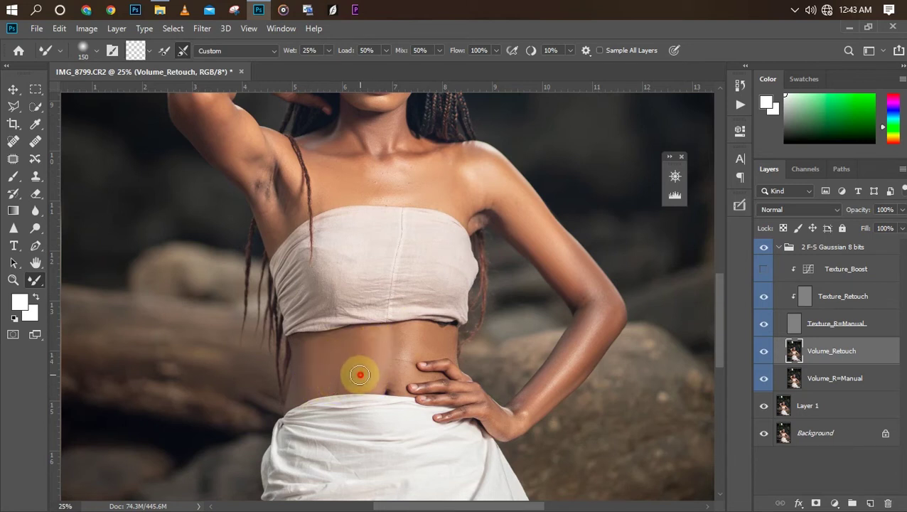
{"action": "left_click_drag", "start_coordinate": [357, 341], "coordinate": [359, 339]}
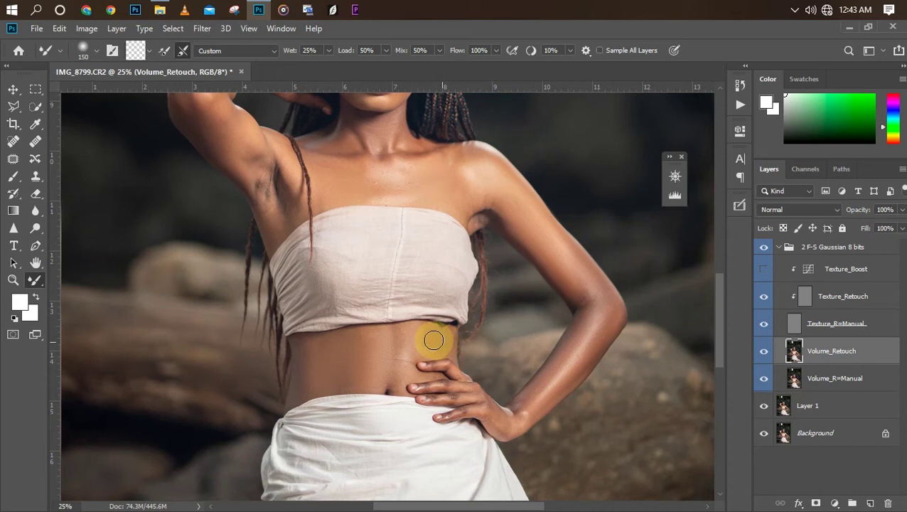
{"action": "key", "text": "ctrl+minus"}
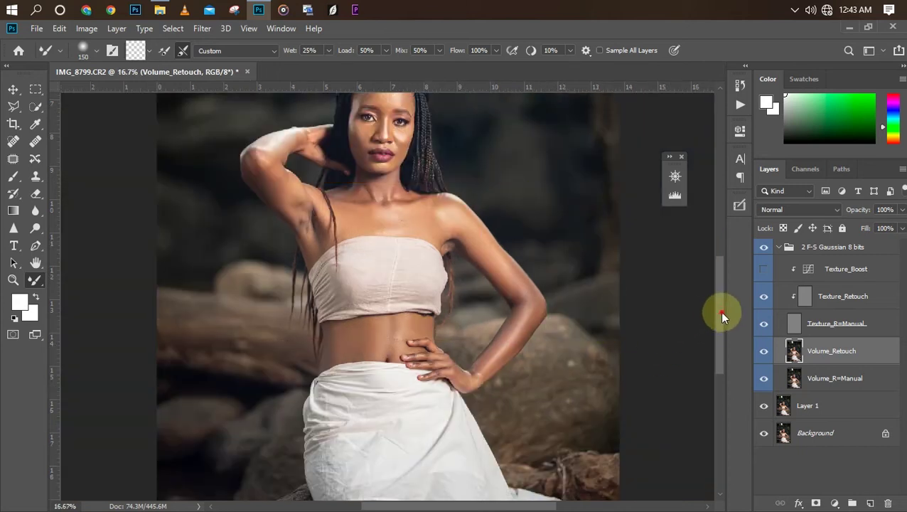
Step: Smooth the skin tones on both thighs below the skirt with the Mixer Brush, enlarging it from 150 to 200 px
{"action": "left_click_drag", "start_coordinate": [720, 312], "coordinate": [726, 358]}
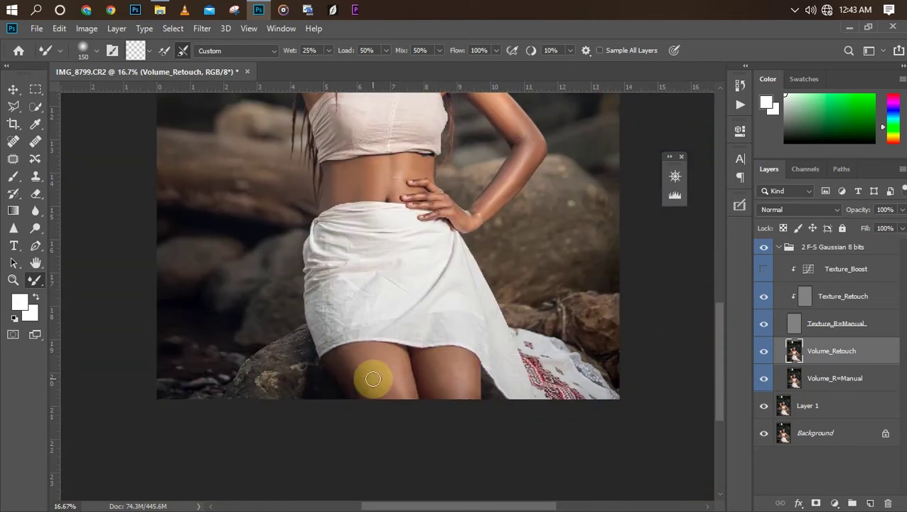
{"action": "left_click_drag", "start_coordinate": [332, 349], "coordinate": [355, 389]}
{"action": "mouse_move", "coordinate": [336, 354]}
{"action": "left_mouse_down"}
{"action": "mouse_move", "coordinate": [354, 389]}
{"action": "mouse_move", "coordinate": [367, 366]}
{"action": "mouse_move", "coordinate": [382, 395]}
{"action": "left_mouse_up"}
{"action": "mouse_move", "coordinate": [358, 359]}
{"action": "left_mouse_down"}
{"action": "mouse_move", "coordinate": [377, 395]}
{"action": "mouse_move", "coordinate": [348, 353]}
{"action": "mouse_move", "coordinate": [370, 392]}
{"action": "mouse_move", "coordinate": [354, 363]}
{"action": "mouse_move", "coordinate": [363, 359]}
{"action": "mouse_move", "coordinate": [400, 391]}
{"action": "mouse_move", "coordinate": [386, 363]}
{"action": "mouse_move", "coordinate": [406, 394]}
{"action": "mouse_move", "coordinate": [396, 359]}
{"action": "mouse_move", "coordinate": [410, 393]}
{"action": "left_mouse_up"}
{"action": "left_click_drag", "start_coordinate": [390, 359], "coordinate": [409, 396]}
{"action": "mouse_move", "coordinate": [425, 363]}
{"action": "left_mouse_down"}
{"action": "mouse_move", "coordinate": [438, 397]}
{"action": "mouse_move", "coordinate": [432, 366]}
{"action": "mouse_move", "coordinate": [438, 387]}
{"action": "mouse_move", "coordinate": [438, 361]}
{"action": "mouse_move", "coordinate": [447, 389]}
{"action": "mouse_move", "coordinate": [446, 357]}
{"action": "mouse_move", "coordinate": [459, 389]}
{"action": "mouse_move", "coordinate": [459, 363]}
{"action": "mouse_move", "coordinate": [465, 397]}
{"action": "mouse_move", "coordinate": [469, 365]}
{"action": "mouse_move", "coordinate": [473, 393]}
{"action": "mouse_move", "coordinate": [469, 365]}
{"action": "mouse_move", "coordinate": [468, 395]}
{"action": "mouse_move", "coordinate": [456, 362]}
{"action": "mouse_move", "coordinate": [434, 361]}
{"action": "mouse_move", "coordinate": [448, 358]}
{"action": "mouse_move", "coordinate": [437, 356]}
{"action": "mouse_move", "coordinate": [447, 402]}
{"action": "mouse_move", "coordinate": [463, 367]}
{"action": "mouse_move", "coordinate": [464, 411]}
{"action": "left_mouse_up"}
{"action": "key", "text": "ctrl+plus"}
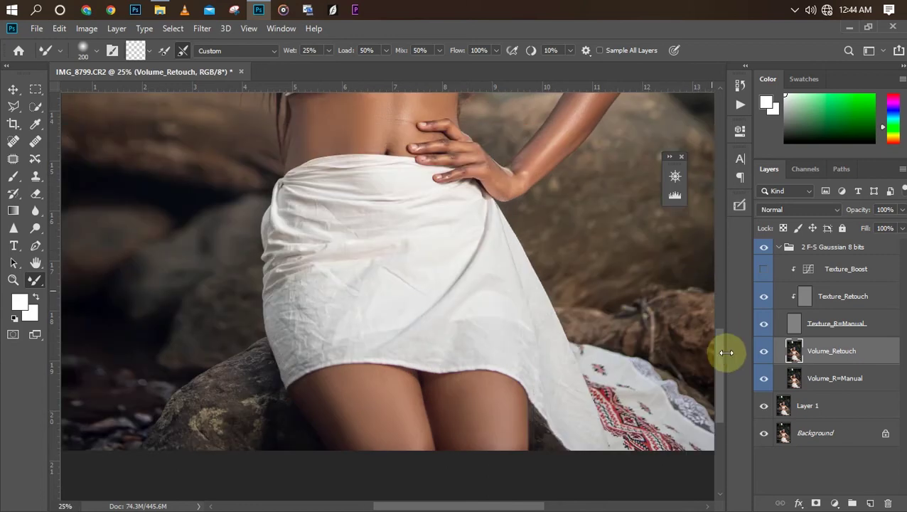
Step: Compare the thighs before and after retouching by toggling the visibility of the frequency separation group
{"action": "left_click_drag", "start_coordinate": [717, 354], "coordinate": [713, 378]}
{"action": "key", "text": "ctrl+plus"}
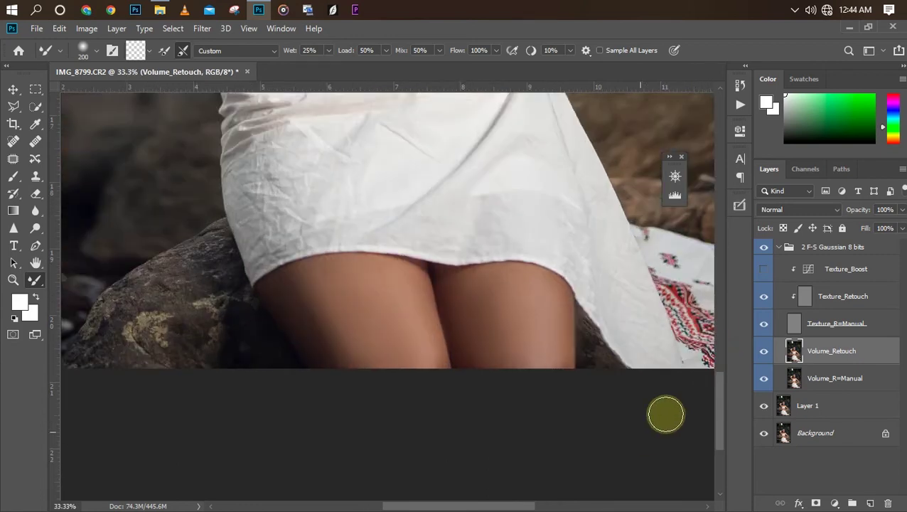
{"action": "left_click", "coordinate": [761, 253]}
{"action": "left_click", "coordinate": [761, 252]}
{"action": "key", "text": "ctrl+minus"}
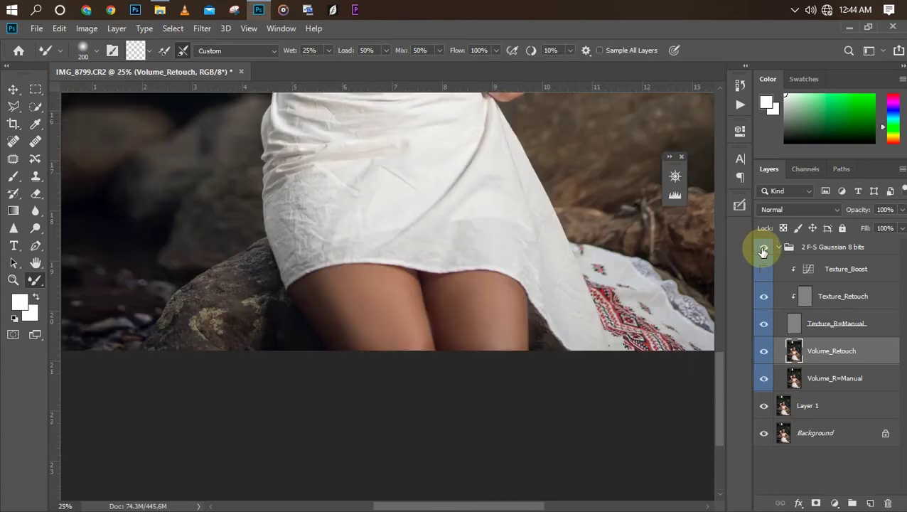
{"action": "left_click", "coordinate": [763, 253]}
{"action": "left_click", "coordinate": [763, 252]}
{"action": "key", "text": "ctrl+minus"}
{"action": "key", "text": "ctrl+minus"}
{"action": "key", "text": "ctrl+minus"}
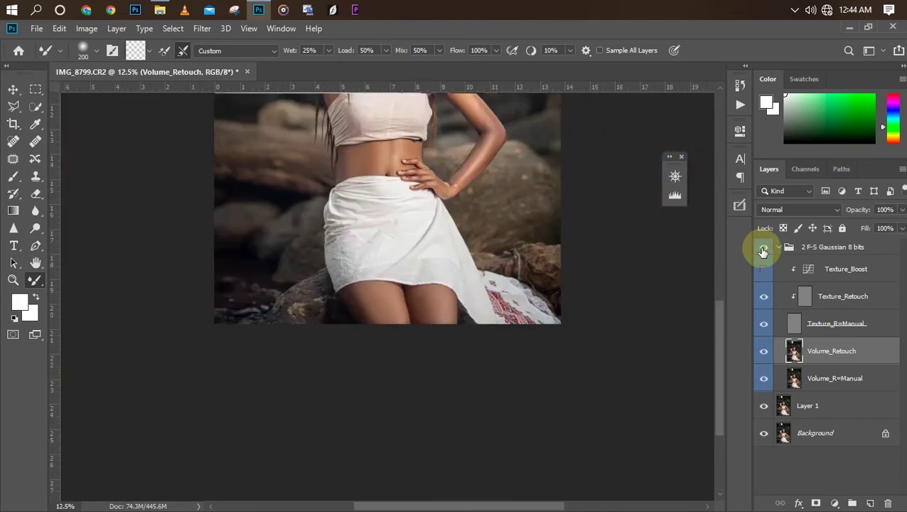
Step: Smooth the raised upper arm and its armpit with the 150 px Mixer Brush
{"action": "key", "text": "ctrl+plus"}
{"action": "key", "text": "ctrl+plus"}
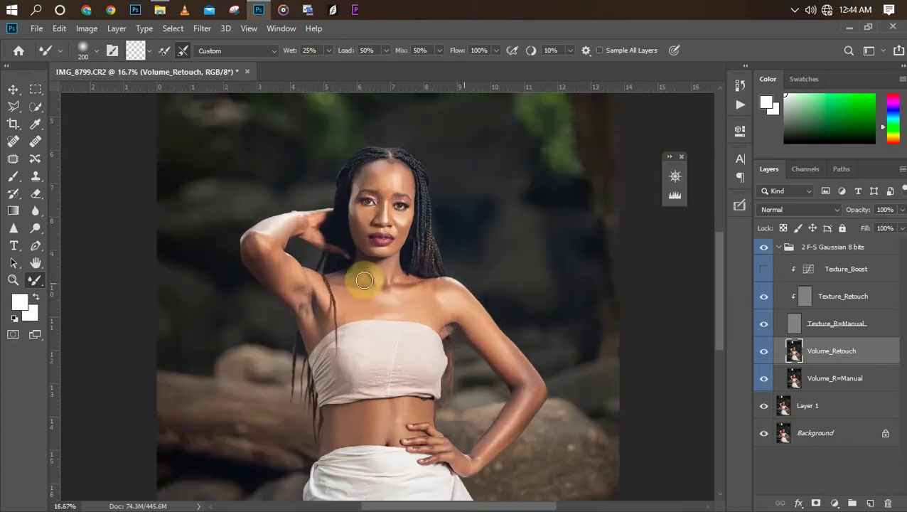
{"action": "mouse_move", "coordinate": [266, 260]}
{"action": "left_mouse_down"}
{"action": "mouse_move", "coordinate": [260, 254]}
{"action": "mouse_move", "coordinate": [283, 268]}
{"action": "mouse_move", "coordinate": [268, 265]}
{"action": "left_mouse_up"}
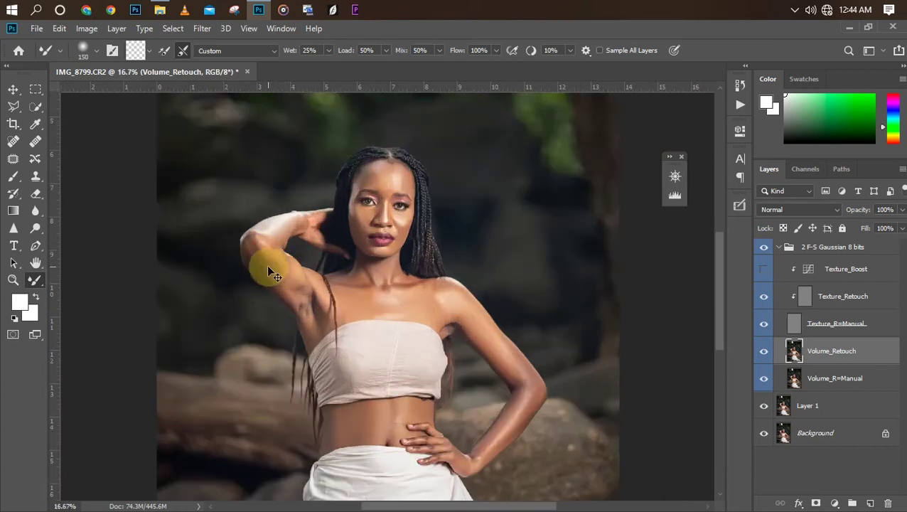
{"action": "key", "text": "bracketleft"}
{"action": "key", "text": "bracketright"}
{"action": "mouse_move", "coordinate": [294, 280]}
{"action": "left_mouse_down"}
{"action": "mouse_move", "coordinate": [269, 255]}
{"action": "mouse_move", "coordinate": [288, 291]}
{"action": "mouse_move", "coordinate": [263, 255]}
{"action": "mouse_move", "coordinate": [279, 290]}
{"action": "mouse_move", "coordinate": [250, 238]}
{"action": "mouse_move", "coordinate": [295, 224]}
{"action": "mouse_move", "coordinate": [279, 236]}
{"action": "mouse_move", "coordinate": [300, 224]}
{"action": "mouse_move", "coordinate": [266, 229]}
{"action": "mouse_move", "coordinate": [295, 218]}
{"action": "mouse_move", "coordinate": [278, 241]}
{"action": "mouse_move", "coordinate": [300, 268]}
{"action": "mouse_move", "coordinate": [287, 261]}
{"action": "mouse_move", "coordinate": [303, 310]}
{"action": "mouse_move", "coordinate": [287, 291]}
{"action": "mouse_move", "coordinate": [311, 320]}
{"action": "mouse_move", "coordinate": [308, 294]}
{"action": "mouse_move", "coordinate": [313, 319]}
{"action": "mouse_move", "coordinate": [297, 293]}
{"action": "mouse_move", "coordinate": [315, 329]}
{"action": "left_mouse_up"}
{"action": "scroll", "coordinate": [380, 364], "scroll_direction": "up", "scroll_amount": 1}
{"action": "scroll", "coordinate": [381, 365], "scroll_direction": "down", "scroll_amount": 2}
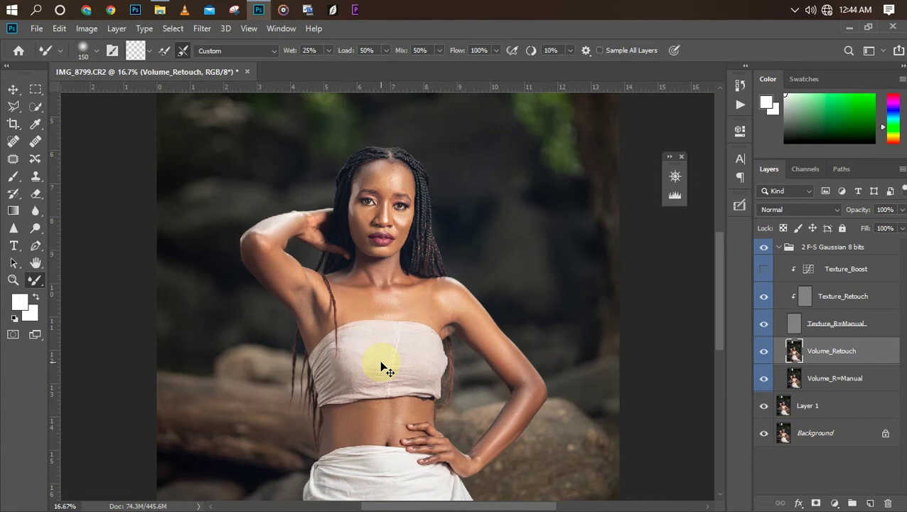
{"action": "scroll", "coordinate": [381, 365], "scroll_direction": "down", "scroll_amount": 1}
{"action": "scroll", "coordinate": [381, 365], "scroll_direction": "up", "scroll_amount": 2}
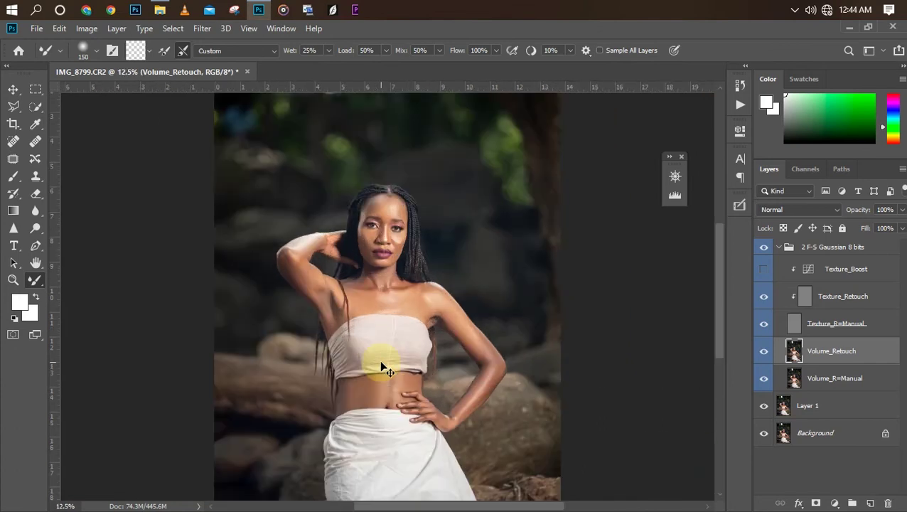
Step: Blend the skin on the hand resting on the hip with the Mixer Brush reduced to 70 px, and check the whole figure
{"action": "left_click_drag", "start_coordinate": [415, 421], "coordinate": [455, 448]}
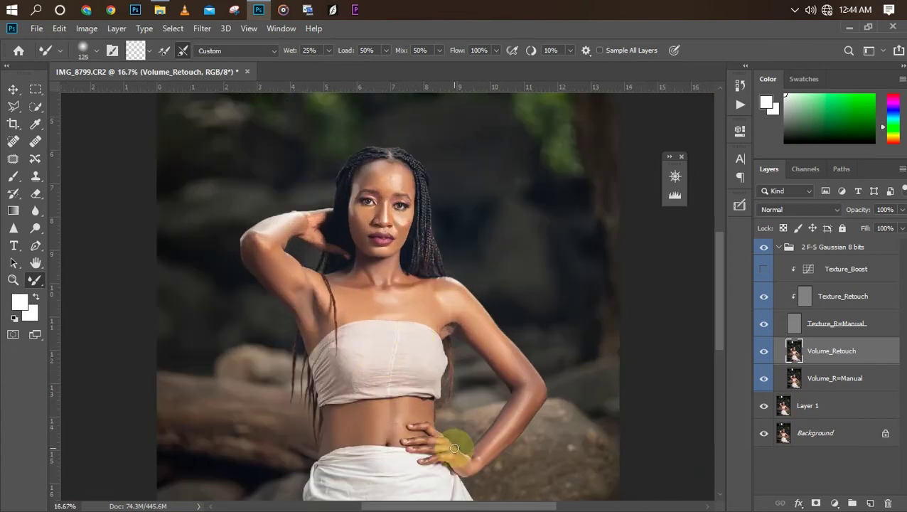
{"action": "key", "text": "ctrl+plus"}
{"action": "left_click_drag", "start_coordinate": [716, 302], "coordinate": [718, 333]}
{"action": "key", "text": "ctrl+plus"}
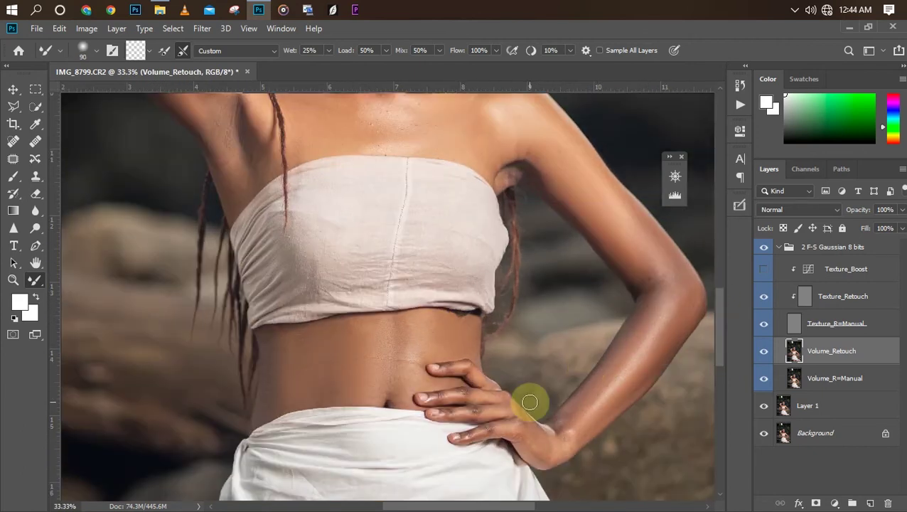
{"action": "mouse_move", "coordinate": [530, 402]}
{"action": "left_mouse_down"}
{"action": "mouse_move", "coordinate": [480, 391]}
{"action": "mouse_move", "coordinate": [437, 394]}
{"action": "mouse_move", "coordinate": [477, 393]}
{"action": "mouse_move", "coordinate": [446, 396]}
{"action": "mouse_move", "coordinate": [468, 395]}
{"action": "mouse_move", "coordinate": [455, 412]}
{"action": "mouse_move", "coordinate": [492, 412]}
{"action": "mouse_move", "coordinate": [475, 434]}
{"action": "mouse_move", "coordinate": [502, 424]}
{"action": "mouse_move", "coordinate": [459, 393]}
{"action": "mouse_move", "coordinate": [469, 370]}
{"action": "mouse_move", "coordinate": [460, 367]}
{"action": "mouse_move", "coordinate": [487, 375]}
{"action": "left_mouse_up"}
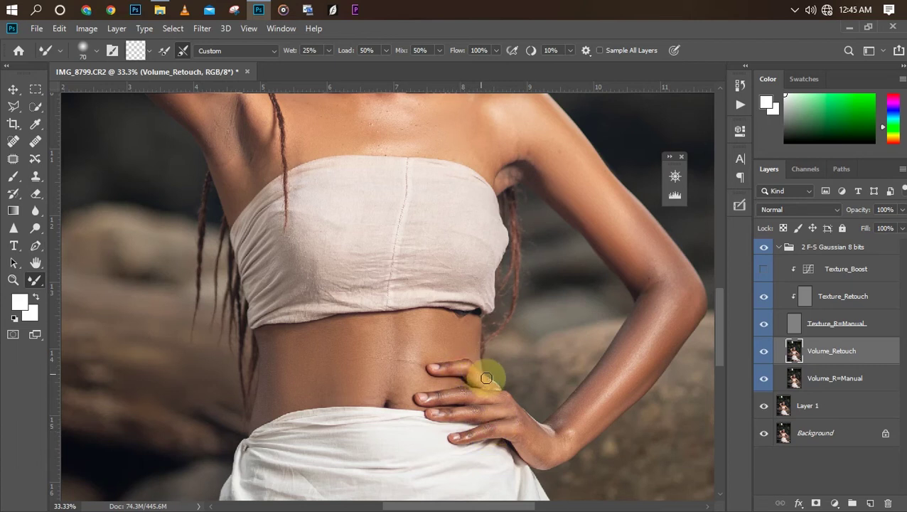
{"action": "key", "text": "ctrl+minus"}
{"action": "key", "text": "ctrl+minus"}
{"action": "key", "text": "ctrl+minus"}
{"action": "key", "text": "ctrl+minus"}
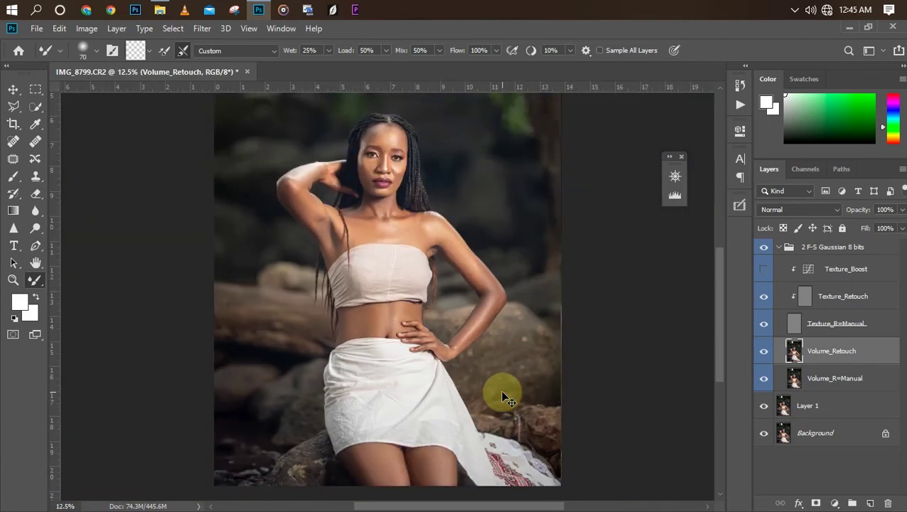
{"action": "key", "text": "ctrl+plus"}
{"action": "key", "text": "ctrl+plus"}
{"action": "key", "text": "ctrl+plus"}
{"action": "key", "text": "ctrl+minus"}
{"action": "key", "text": "ctrl+minus"}
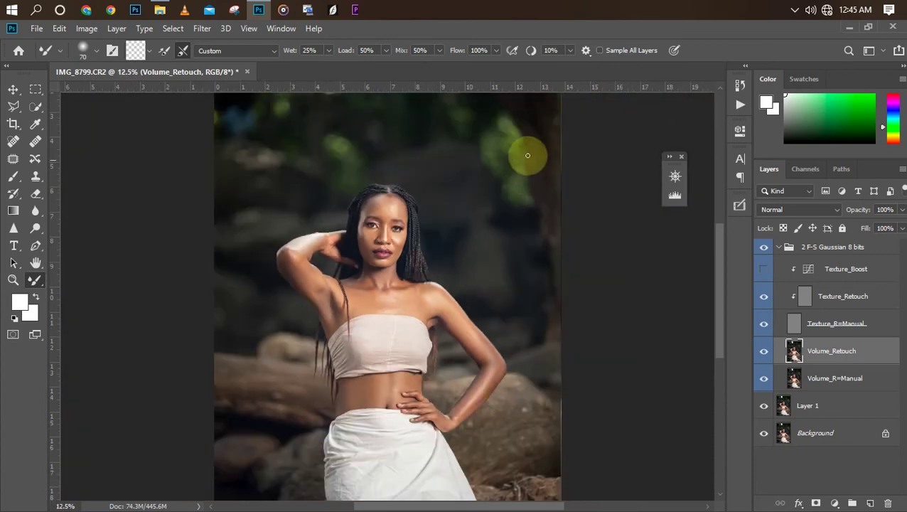
Step: Collapse the 2 F-S Gaussian 8 bits group, merge it into a single layer, and compare before and after
{"action": "left_click", "coordinate": [779, 249]}
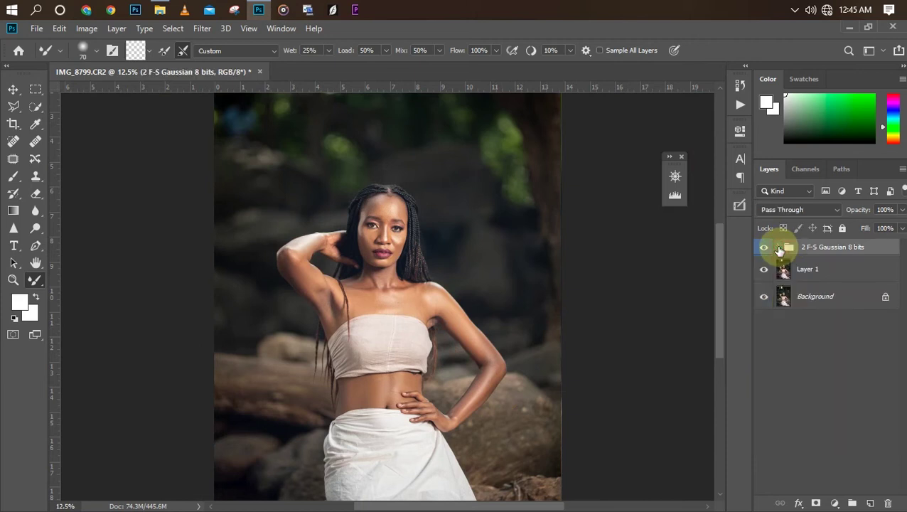
{"action": "key", "text": "ctrl+e"}
{"action": "left_click", "coordinate": [764, 253]}
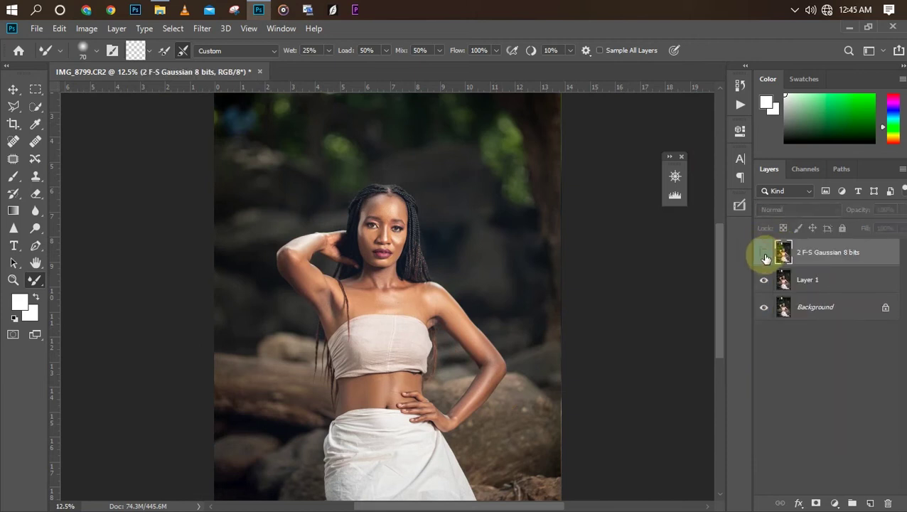
{"action": "left_click", "coordinate": [765, 256]}
{"action": "left_click", "coordinate": [765, 256]}
{"action": "left_click", "coordinate": [765, 256]}
Step: Remove the small blemishes across the upper chest on the merged layer with a 25 px Content-Aware Spot Healing Brush
{"action": "key", "text": "ctrl+plus"}
{"action": "key", "text": "ctrl+plus"}
{"action": "key", "text": "ctrl+plus"}
{"action": "key", "text": "ctrl+plus"}
{"action": "key", "text": "ctrl+plus"}
{"action": "key", "text": "ctrl+plus"}
{"action": "key", "text": "ctrl+plus"}
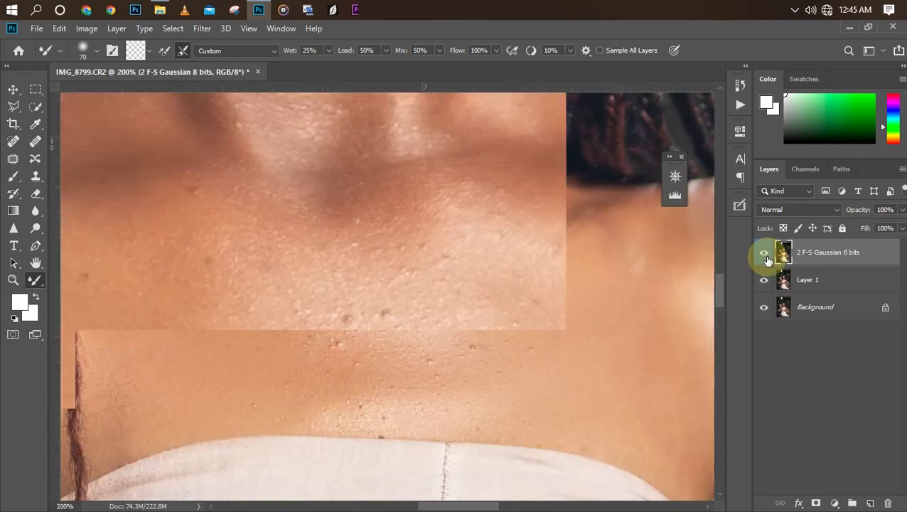
{"action": "key", "text": "ctrl+minus"}
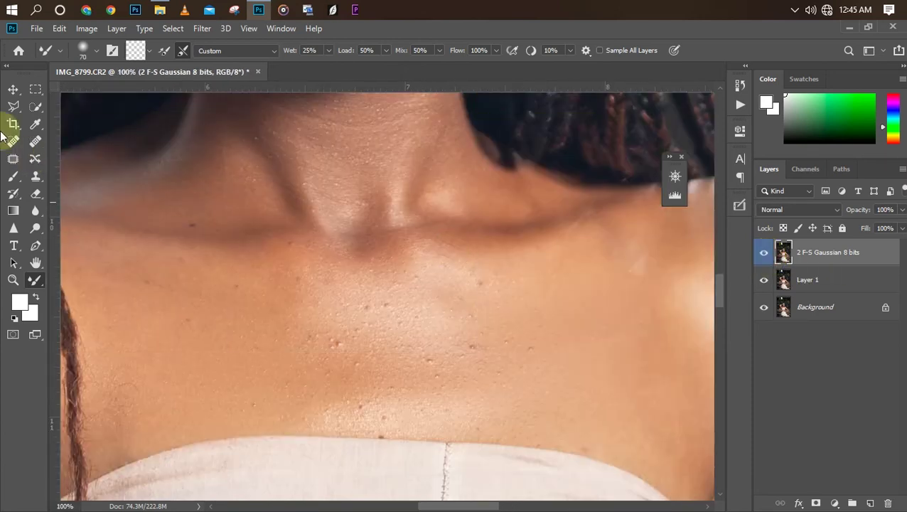
{"action": "left_click", "coordinate": [13, 141]}
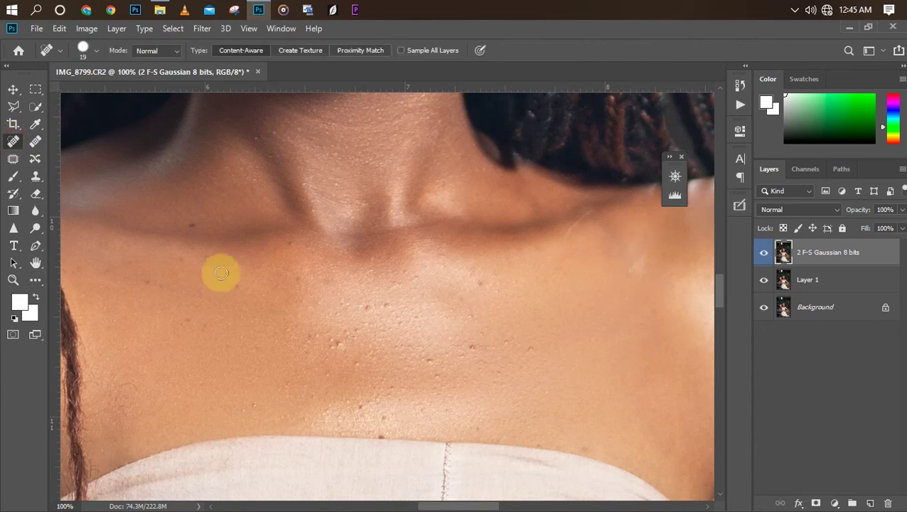
{"action": "left_click", "coordinate": [338, 341]}
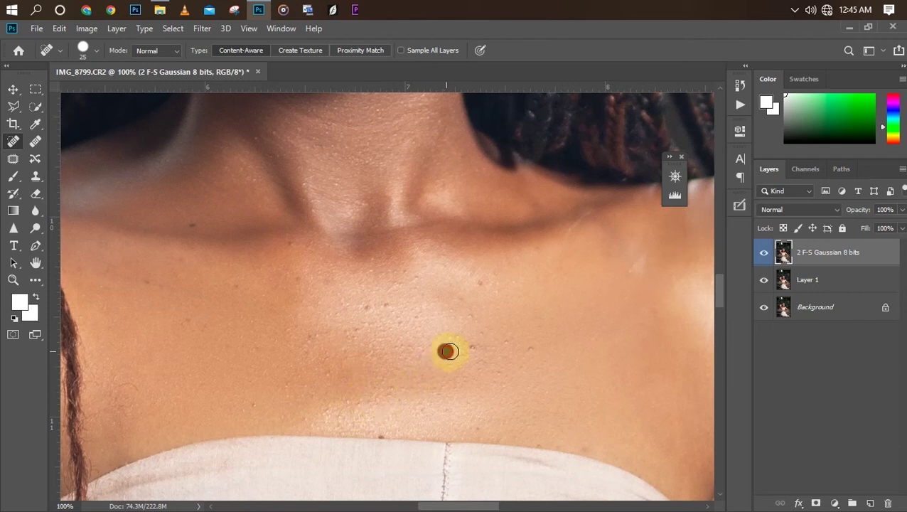
{"action": "left_click", "coordinate": [496, 371]}
{"action": "left_click", "coordinate": [515, 342]}
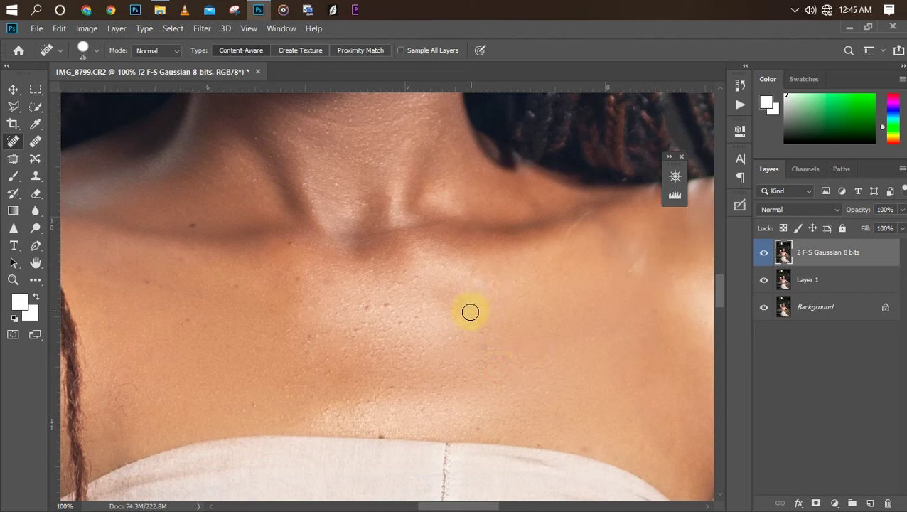
{"action": "left_click", "coordinate": [365, 308]}
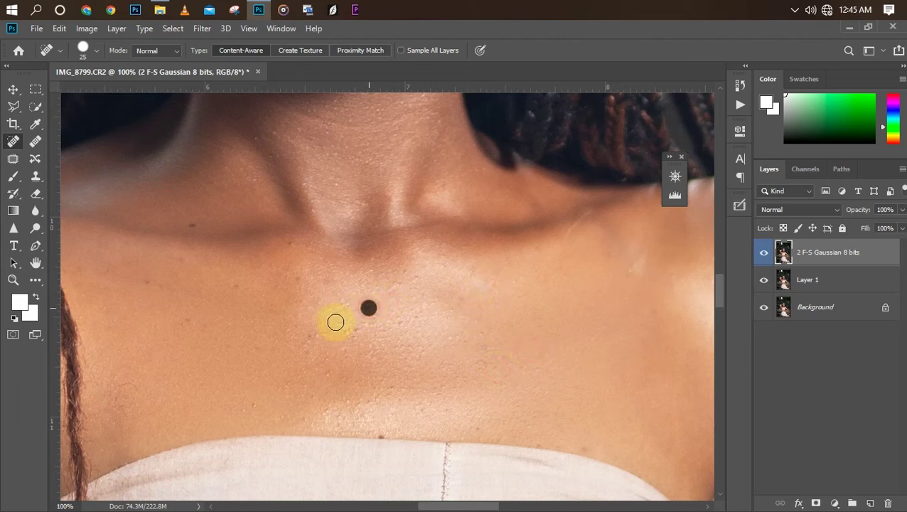
{"action": "left_click", "coordinate": [352, 329]}
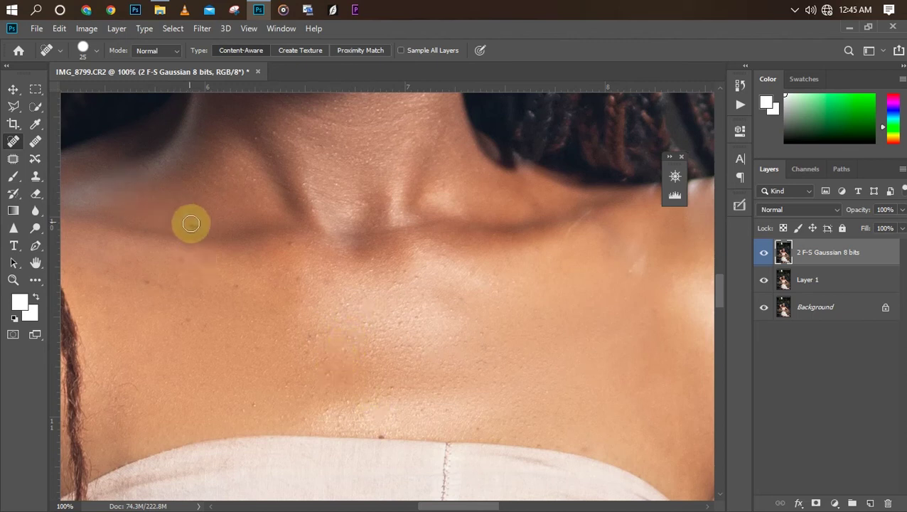
{"action": "key", "text": "ctrl+minus"}
{"action": "key", "text": "ctrl+minus"}
{"action": "key", "text": "ctrl+minus"}
{"action": "key", "text": "ctrl+minus"}
{"action": "key", "text": "ctrl+minus"}
{"action": "key", "text": "ctrl+minus"}
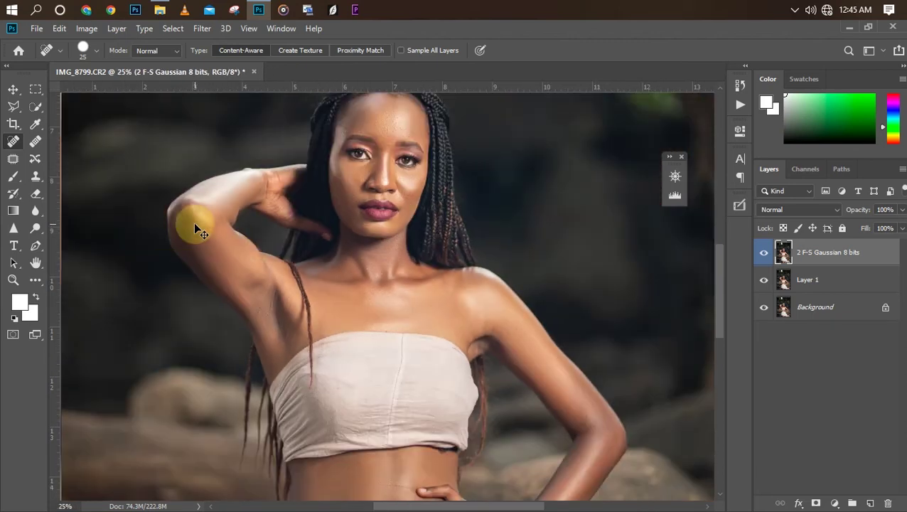
{"action": "key", "text": "ctrl+plus"}
{"action": "key", "text": "ctrl+plus"}
{"action": "key", "text": "ctrl+minus"}
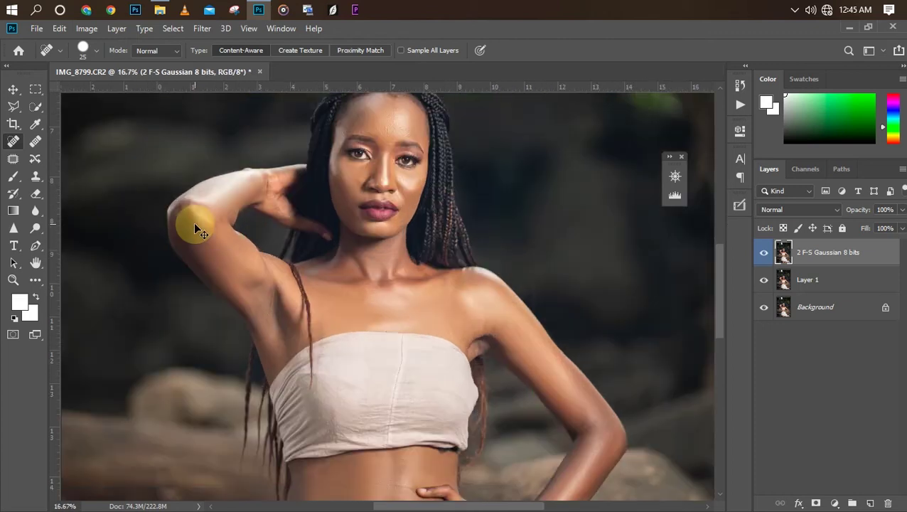
{"action": "key", "text": "ctrl+plus"}
{"action": "key", "text": "ctrl+plus"}
{"action": "key", "text": "ctrl+minus"}
{"action": "key", "text": "ctrl+minus"}
{"action": "key", "text": "ctrl+minus"}
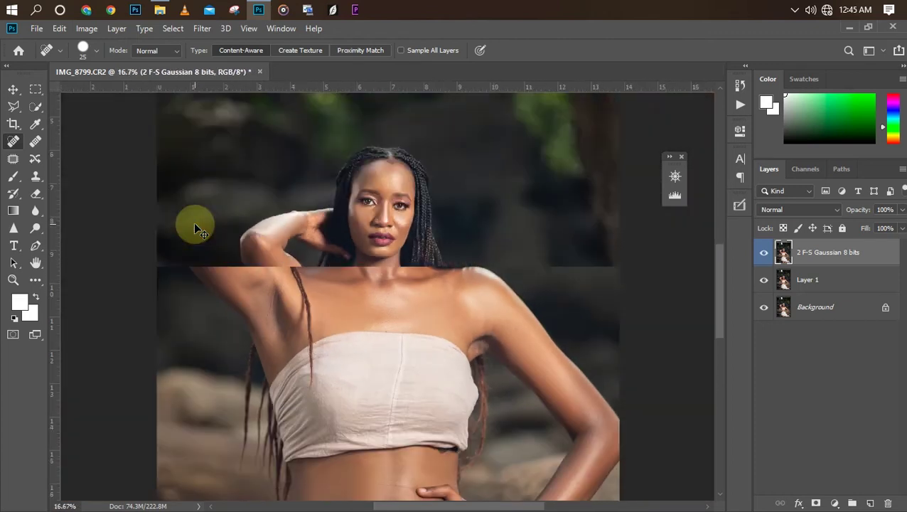
{"action": "key", "text": "ctrl+plus"}
{"action": "key", "text": "ctrl+plus"}
{"action": "key", "text": "ctrl+minus"}
{"action": "key", "text": "ctrl+minus"}
{"action": "key", "text": "ctrl+plus"}
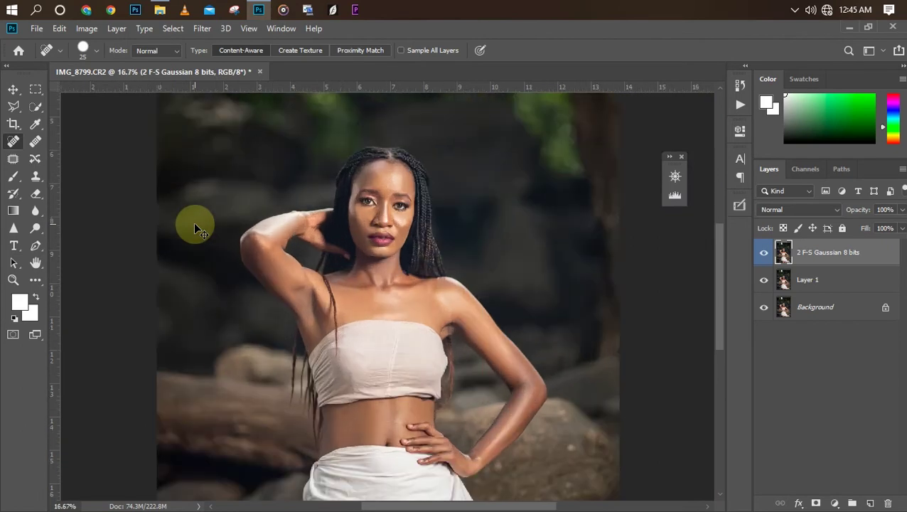
{"action": "key", "text": "ctrl+plus"}
{"action": "key", "text": "ctrl+minus"}
Step: Duplicate the merged 2 F-S Gaussian 8 bits layer
{"action": "key", "text": "ctrl+j"}
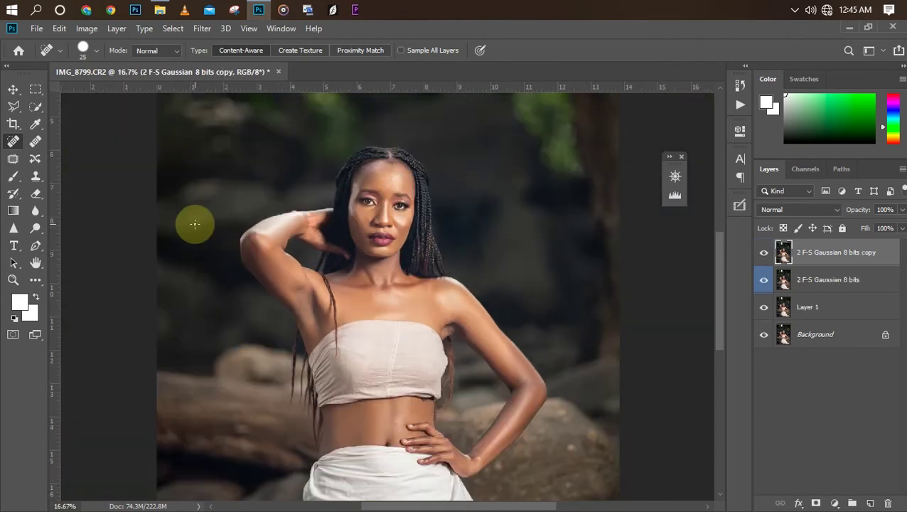
{"action": "key", "text": "ctrl+plus"}
{"action": "key", "text": "ctrl+minus"}
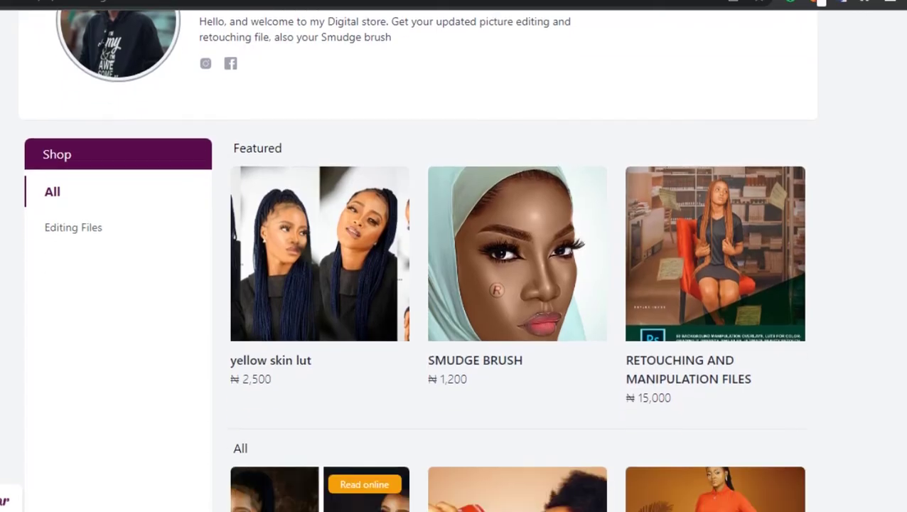
{"action": "scroll", "coordinate": [455, 256], "scroll_direction": "down", "scroll_amount": 8}
{"action": "scroll", "coordinate": [455, 256], "scroll_direction": "up", "scroll_amount": 5}
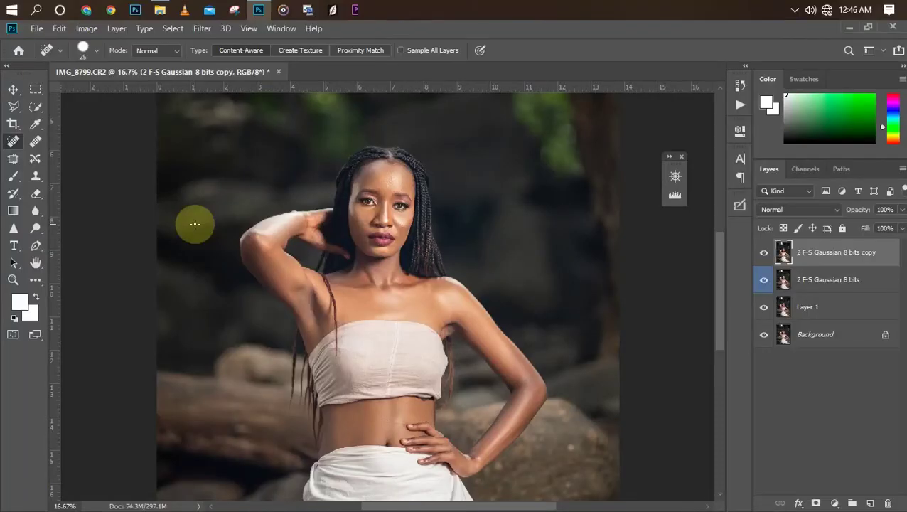
Step: Open the Camera Raw Filter on the duplicated layer and browse its presets down to the end of the list
{"action": "left_click", "coordinate": [202, 30]}
{"action": "left_click", "coordinate": [229, 109]}
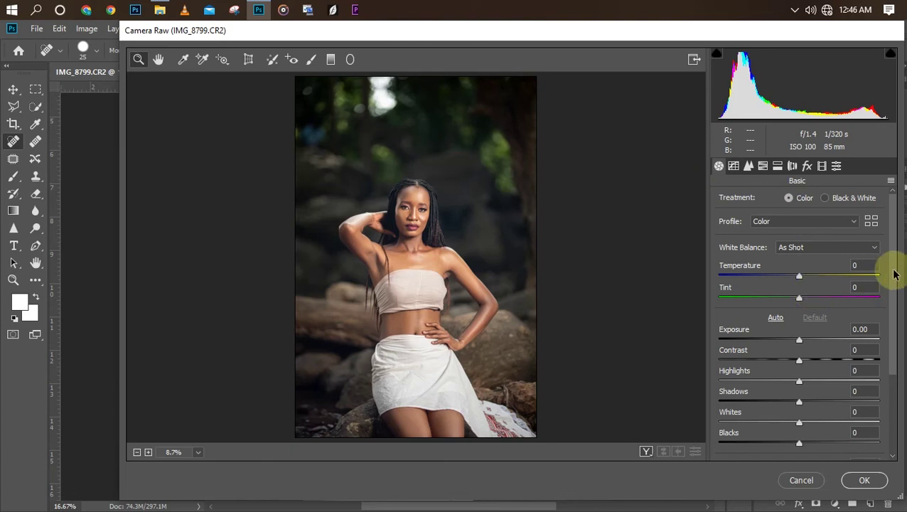
{"action": "left_click", "coordinate": [835, 167]}
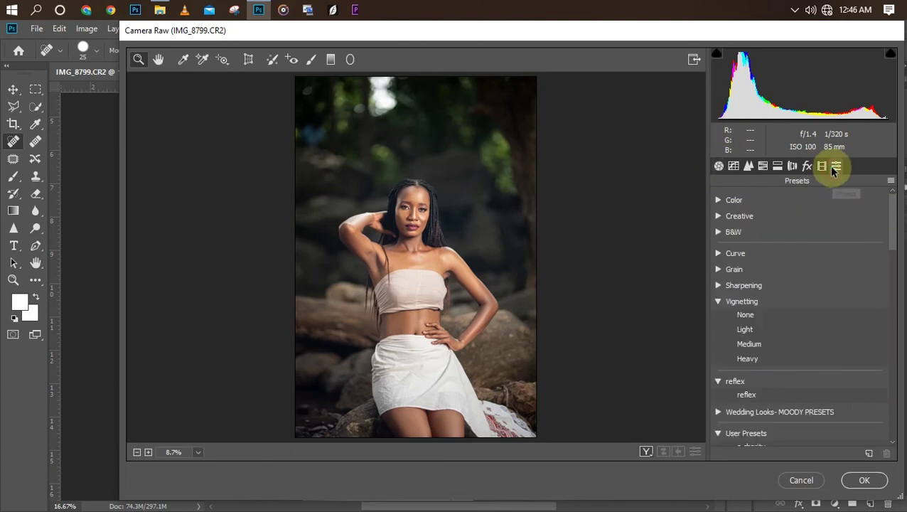
{"action": "left_click_drag", "start_coordinate": [894, 215], "coordinate": [897, 402]}
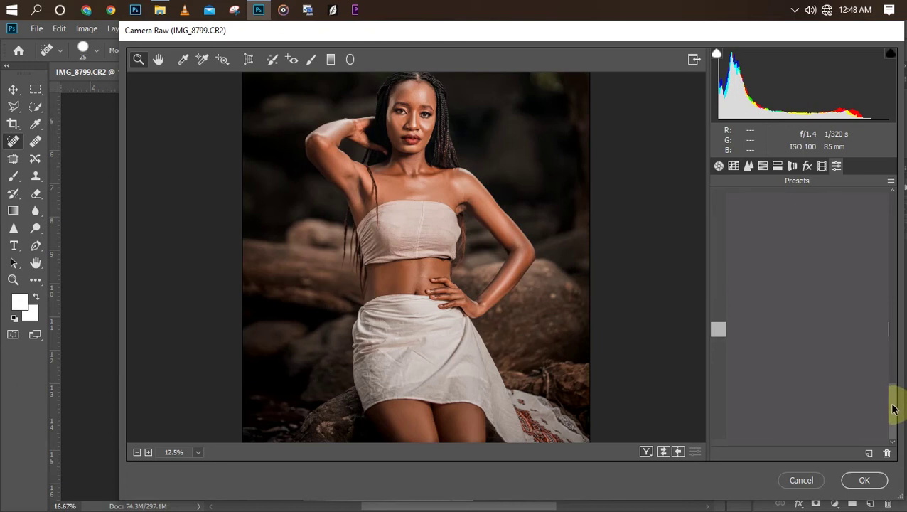
Step: Try out several other color grading presets from the middle of the Camera Raw preset list, ending with MP WEDDING 004
{"action": "left_click_drag", "start_coordinate": [894, 405], "coordinate": [876, 254]}
{"action": "left_click", "coordinate": [720, 281]}
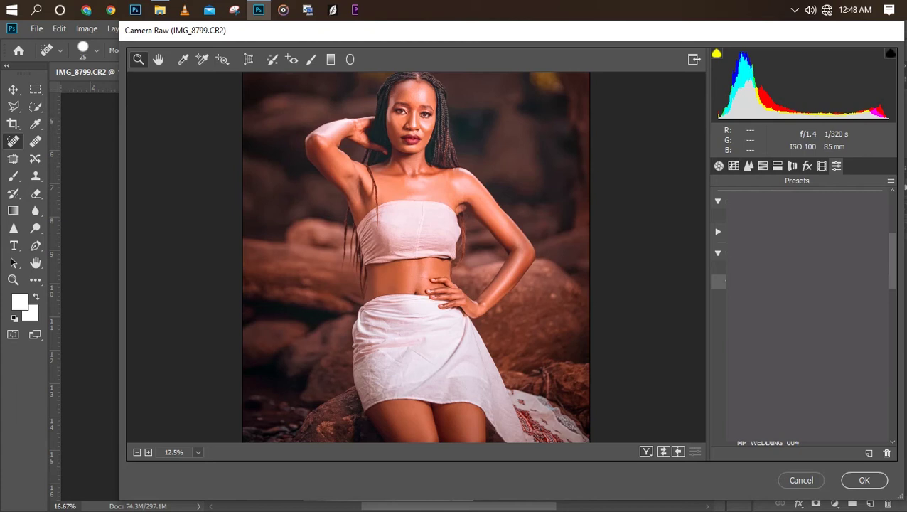
{"action": "left_click", "coordinate": [720, 295]}
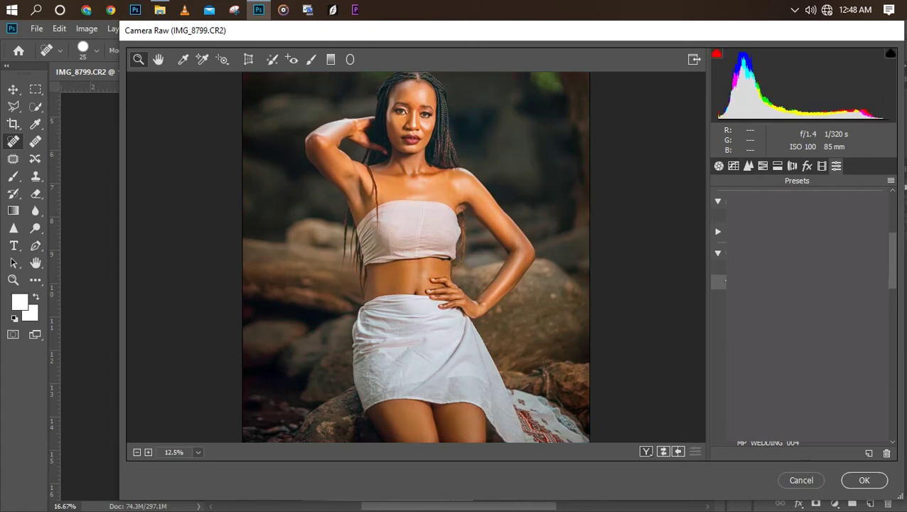
{"action": "left_click", "coordinate": [719, 311]}
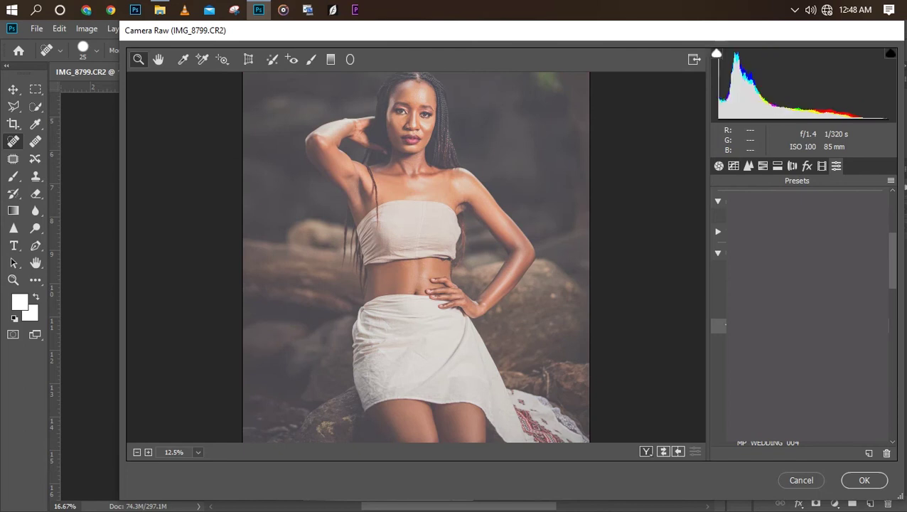
{"action": "left_click", "coordinate": [719, 311]}
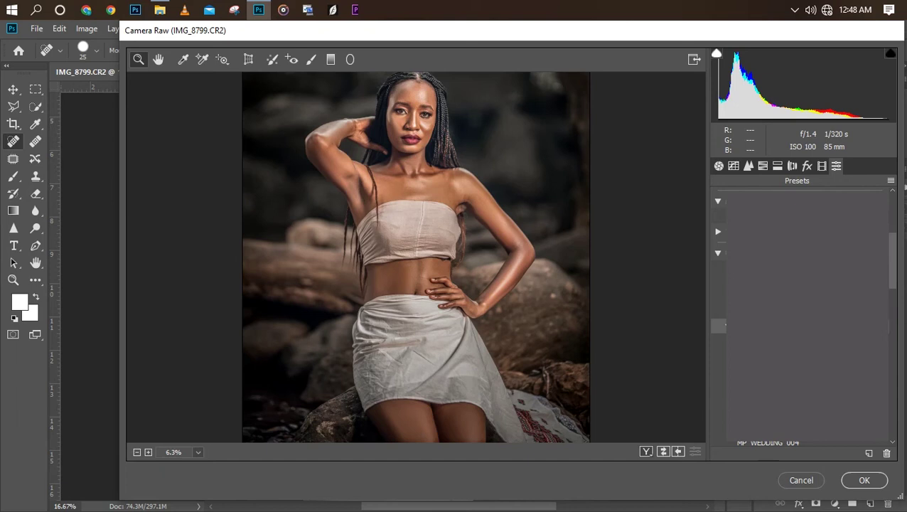
{"action": "left_click", "coordinate": [718, 340]}
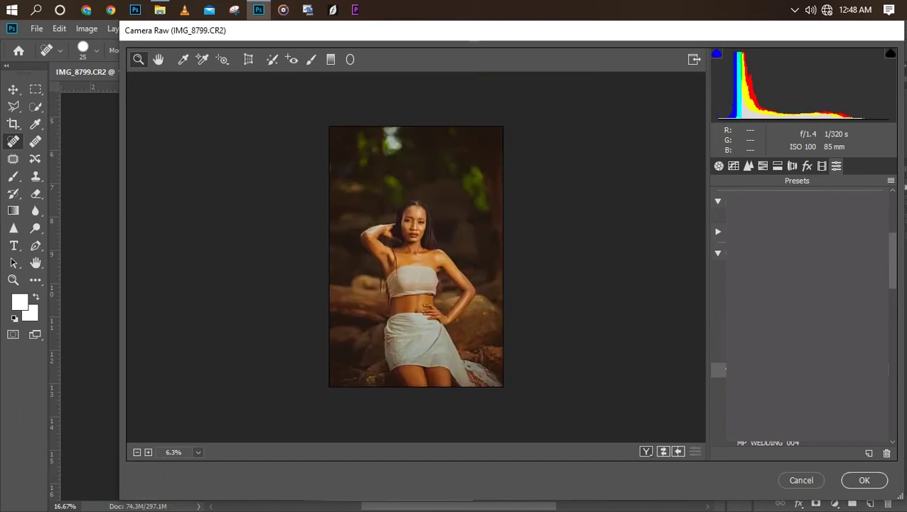
{"action": "left_click", "coordinate": [768, 443]}
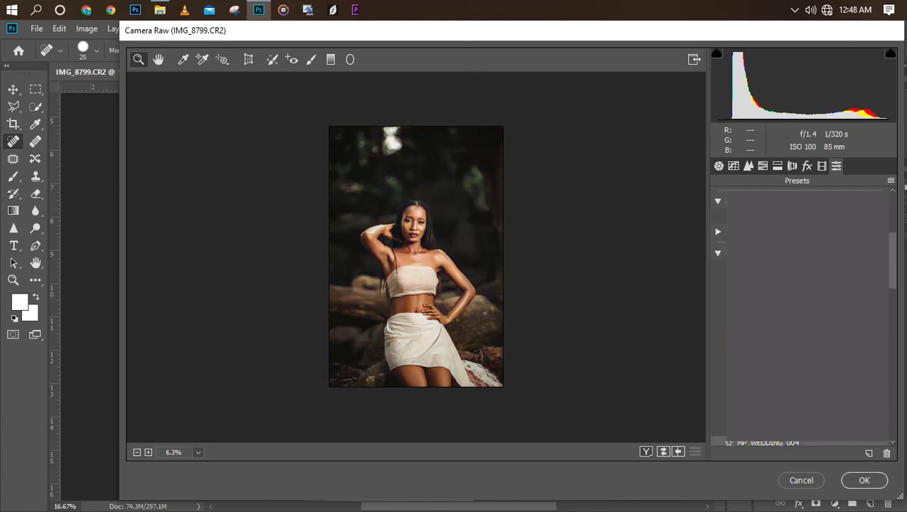
Step: Apply the dark, muted brown preset near the end of the preset list and commit the Camera Raw edit
{"action": "left_click_drag", "start_coordinate": [893, 257], "coordinate": [896, 416]}
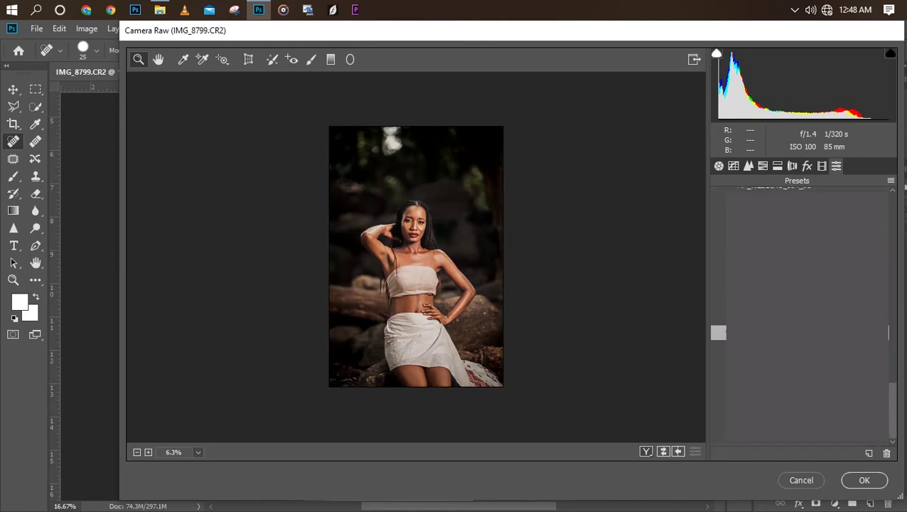
{"action": "left_click", "coordinate": [864, 482]}
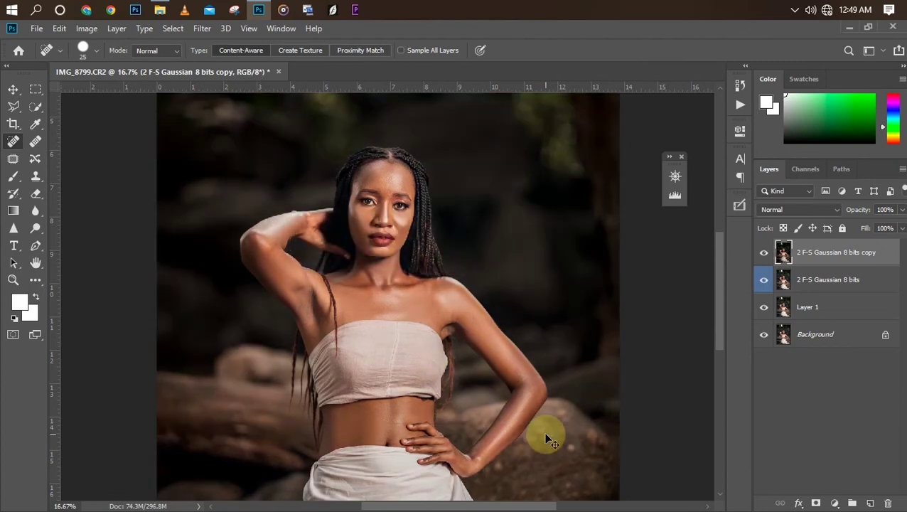
Step: Examine the color graded portrait both up close and as a whole image
{"action": "key", "text": "ctrl+plus"}
{"action": "key", "text": "ctrl+minus"}
{"action": "key", "text": "ctrl+minus"}
{"action": "key", "text": "ctrl+minus"}
{"action": "key", "text": "ctrl+plus"}
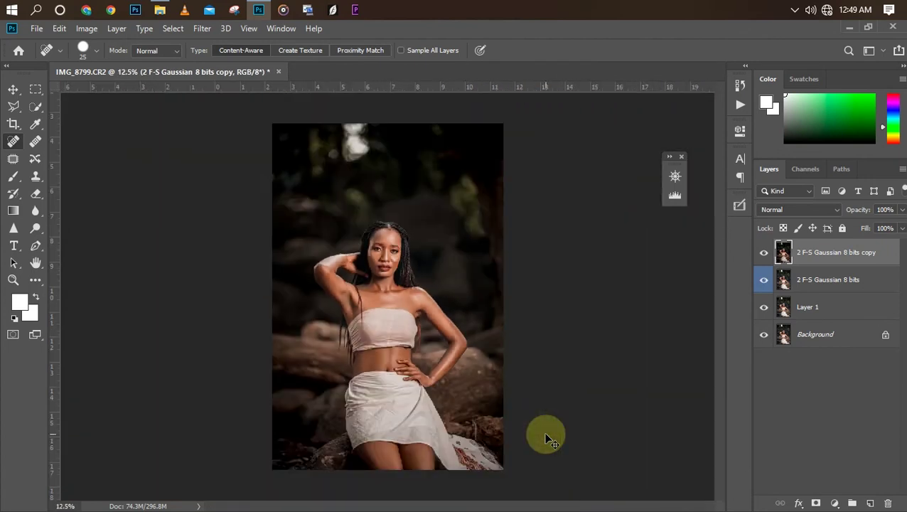
{"action": "key", "text": "ctrl+minus"}
{"action": "key", "text": "ctrl+plus"}
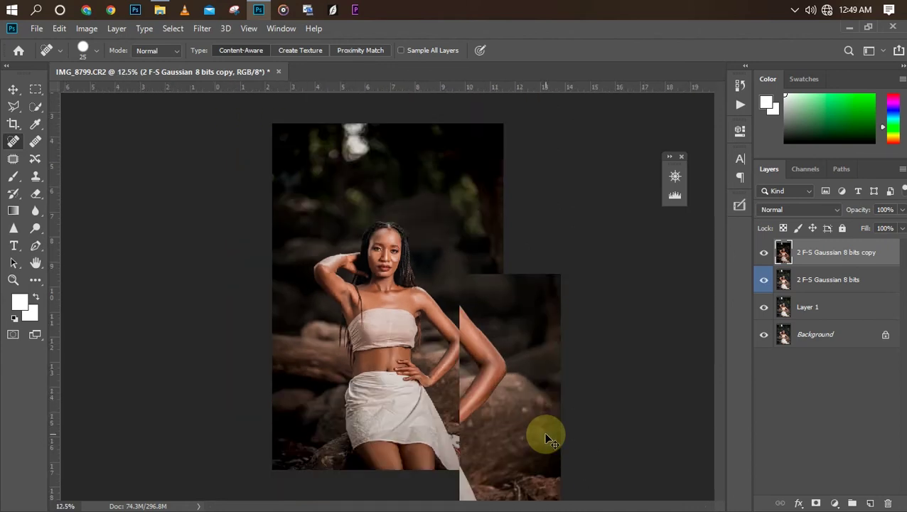
{"action": "key", "text": "ctrl+minus"}
{"action": "key", "text": "ctrl+plus"}
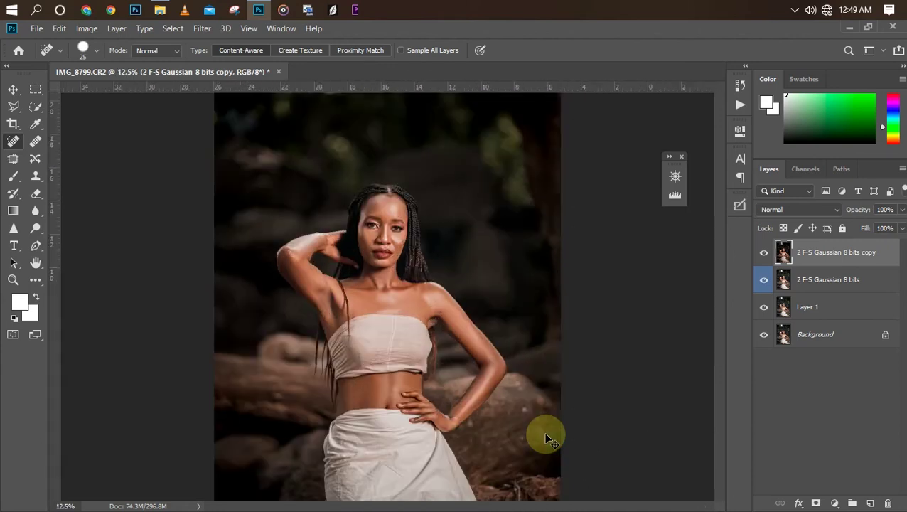
{"action": "key", "text": "ctrl+minus"}
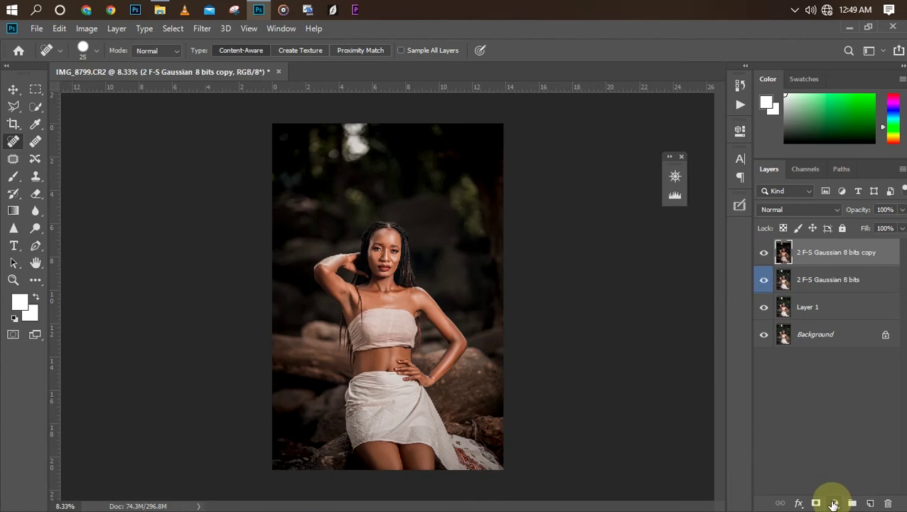
Step: Add a Black & White adjustment layer above the graded layer and set its blend mode to Soft Light
{"action": "left_click", "coordinate": [834, 503]}
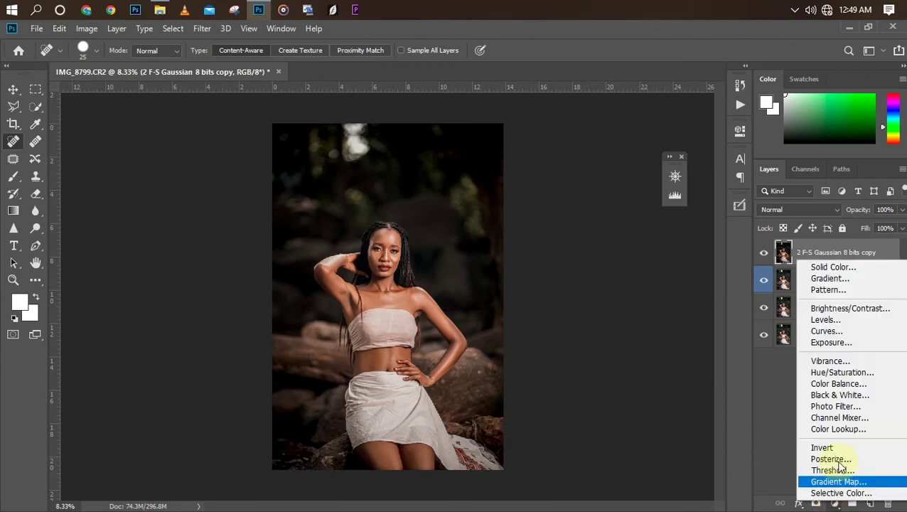
{"action": "left_click", "coordinate": [852, 396]}
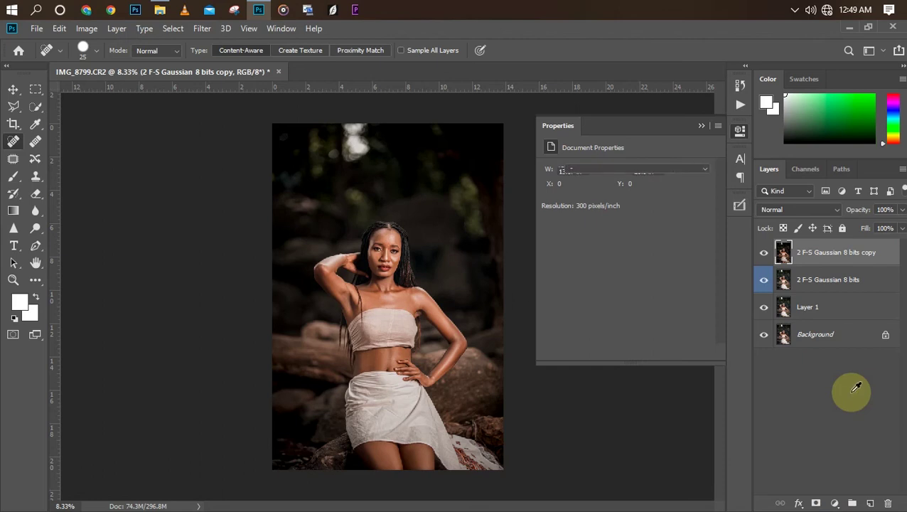
{"action": "left_click", "coordinate": [790, 207]}
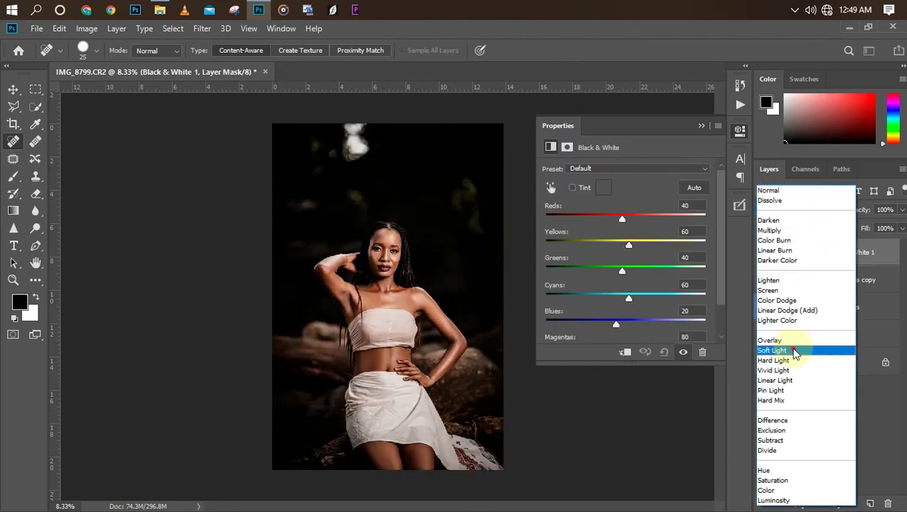
{"action": "left_click", "coordinate": [795, 351]}
{"action": "key", "text": "ctrl+plus"}
{"action": "key", "text": "ctrl+plus"}
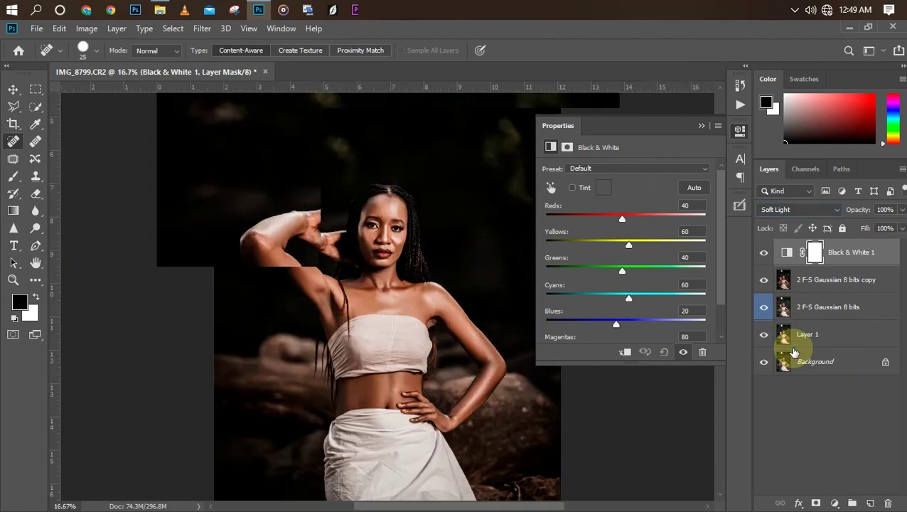
{"action": "key", "text": "ctrl+minus"}
{"action": "key", "text": "ctrl+minus"}
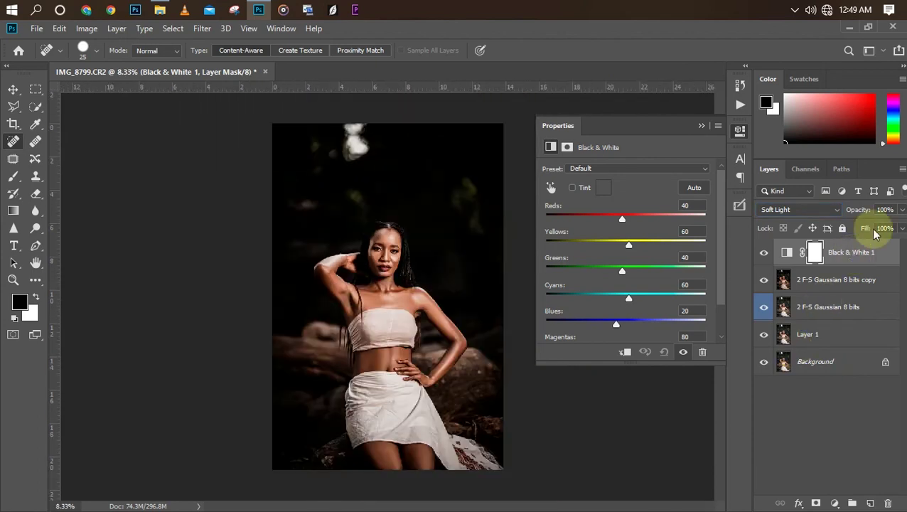
Step: Reduce the Black & White adjustment layer to 28% fill and 23% opacity
{"action": "left_click", "coordinate": [902, 229]}
{"action": "left_click", "coordinate": [857, 244]}
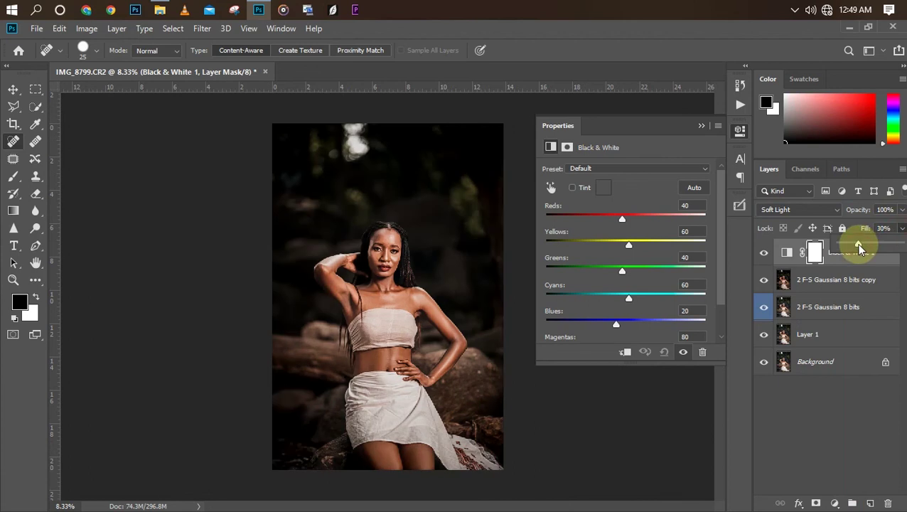
{"action": "left_click", "coordinate": [902, 211]}
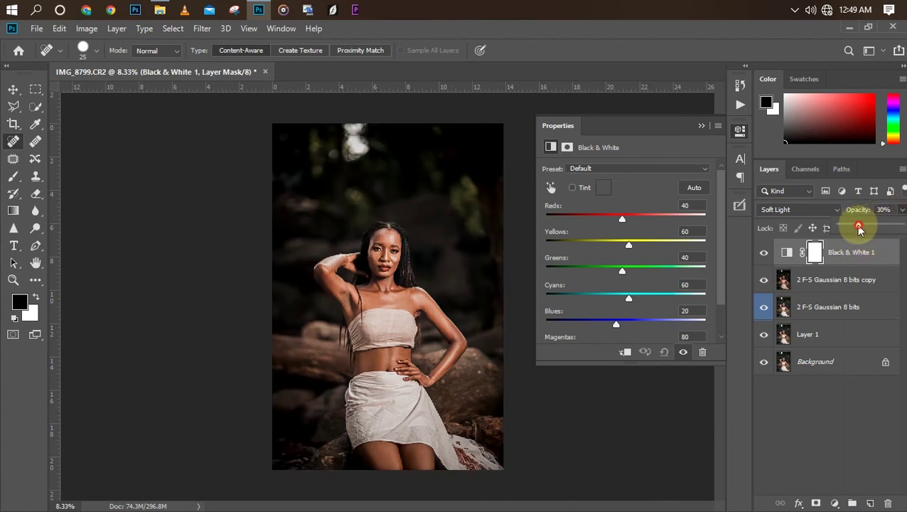
{"action": "key", "text": "Return"}
Step: Examine the effect of the softened Black & White adjustment on the face, the skin and the whole portrait
{"action": "key", "text": "ctrl+plus"}
{"action": "key", "text": "ctrl+plus"}
{"action": "key", "text": "ctrl+plus"}
{"action": "key", "text": "ctrl+minus"}
{"action": "key", "text": "ctrl+minus"}
{"action": "key", "text": "ctrl+minus"}
{"action": "key", "text": "ctrl+plus"}
{"action": "key", "text": "ctrl+minus"}
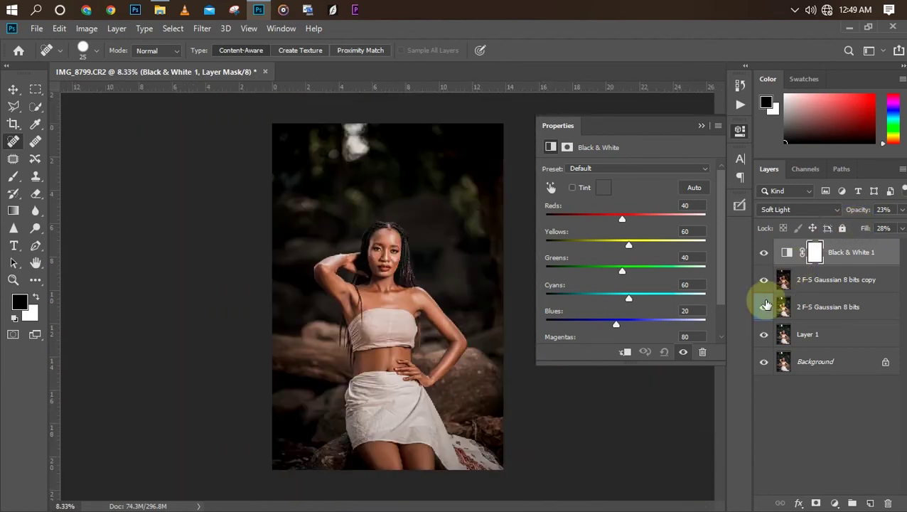
{"action": "mouse_move", "coordinate": [762, 336]}
{"action": "left_mouse_down"}
{"action": "mouse_move", "coordinate": [763, 265]}
{"action": "mouse_move", "coordinate": [760, 331]}
{"action": "left_mouse_up"}
{"action": "key", "text": "ctrl+plus"}
{"action": "key", "text": "ctrl+plus"}
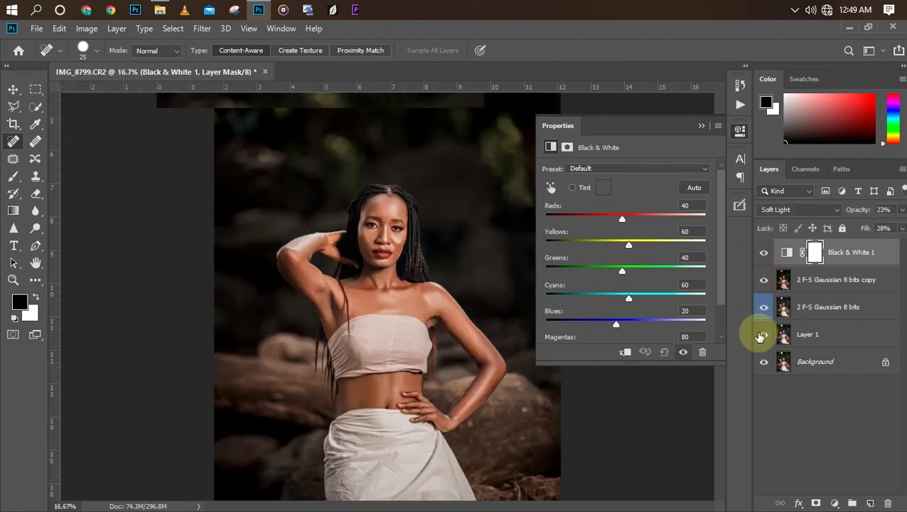
{"action": "key", "text": "ctrl+plus"}
{"action": "key", "text": "ctrl+minus"}
{"action": "key", "text": "ctrl+minus"}
{"action": "key", "text": "ctrl+minus"}
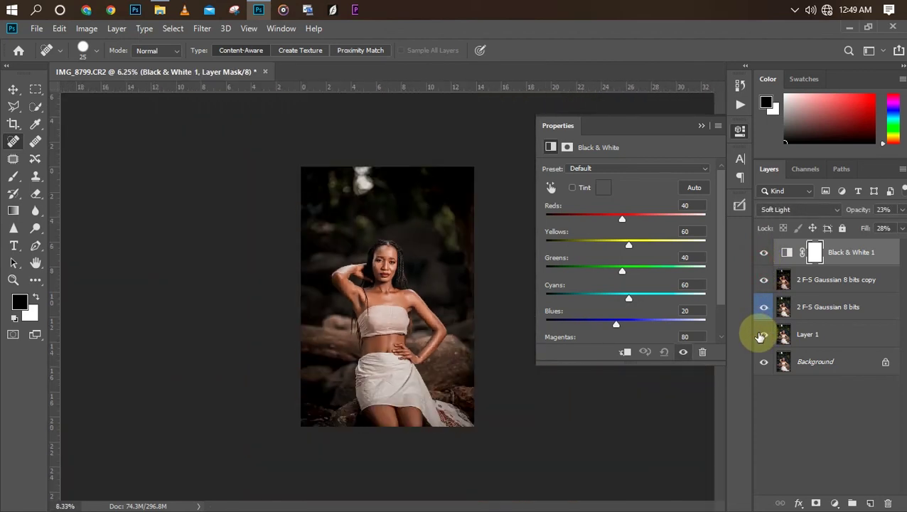
{"action": "key", "text": "ctrl+plus"}
{"action": "key", "text": "ctrl+plus"}
{"action": "key", "text": "ctrl+plus"}
{"action": "key", "text": "ctrl+minus"}
{"action": "key", "text": "ctrl+minus"}
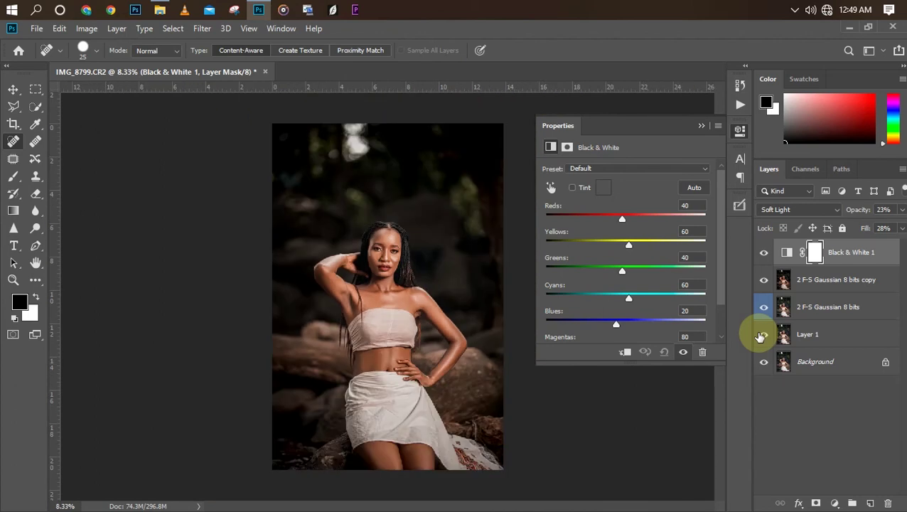
{"action": "key", "text": "ctrl+plus"}
{"action": "key", "text": "ctrl+plus"}
{"action": "key", "text": "ctrl+minus"}
{"action": "key", "text": "ctrl+minus"}
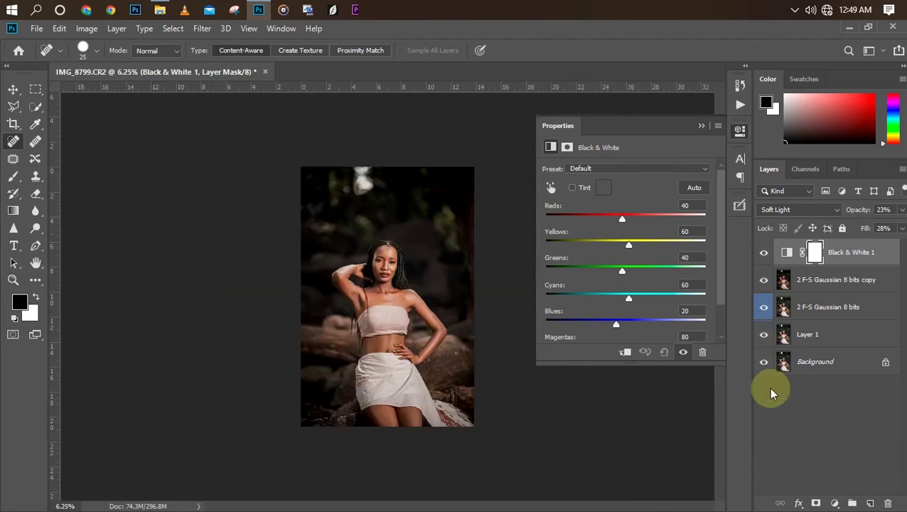
Step: Add a Color Lookup adjustment layer on top and load the NATURAL COLOR.CUBE 3D LUT
{"action": "left_click", "coordinate": [835, 503]}
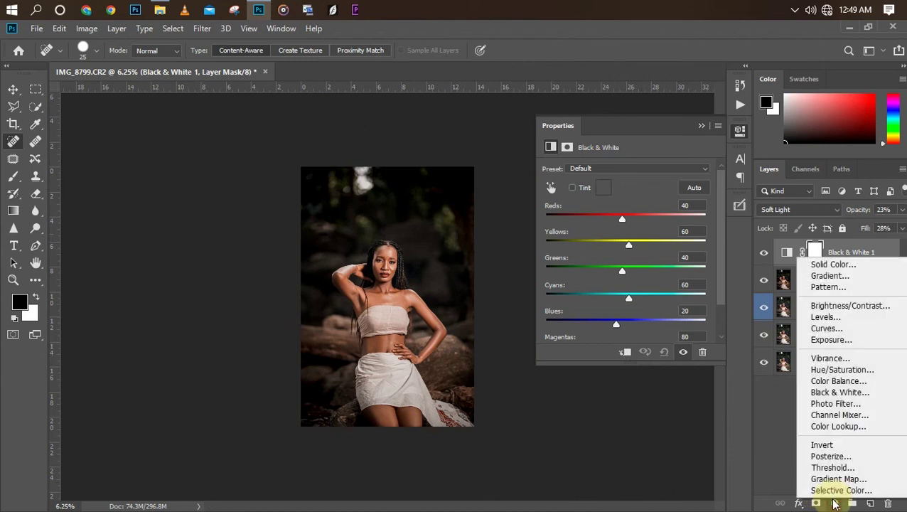
{"action": "left_click", "coordinate": [842, 427]}
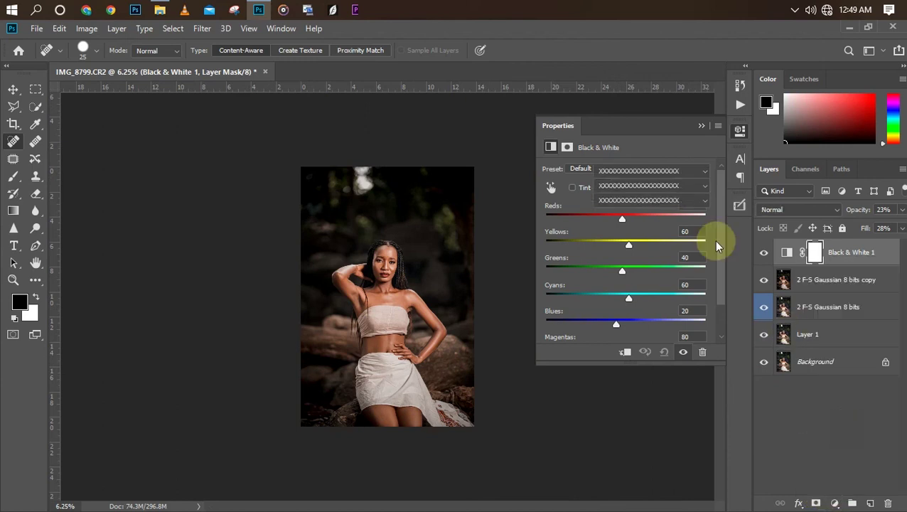
{"action": "left_click", "coordinate": [666, 174]}
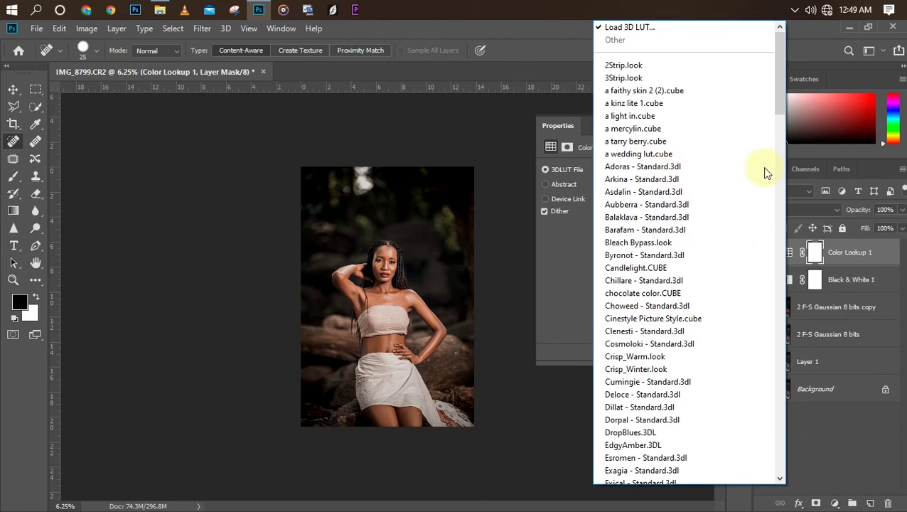
{"action": "left_click_drag", "start_coordinate": [784, 133], "coordinate": [784, 321]}
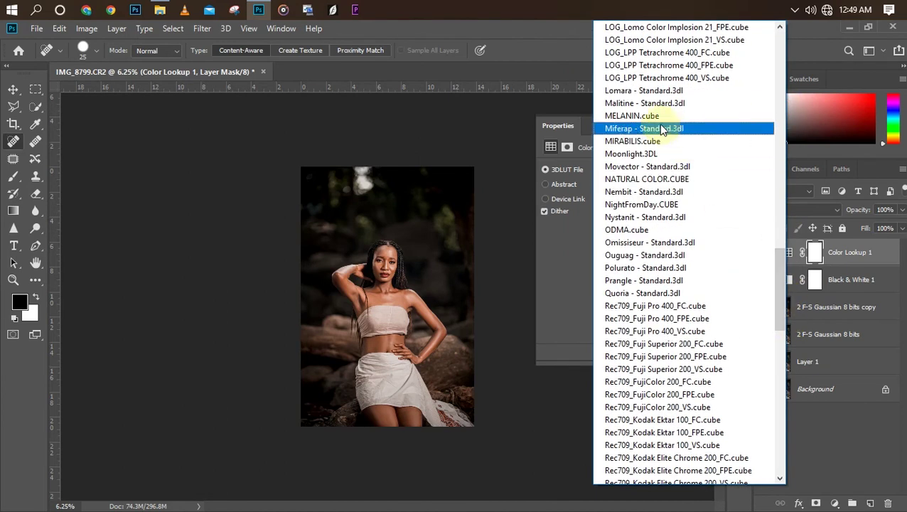
{"action": "left_click", "coordinate": [655, 180]}
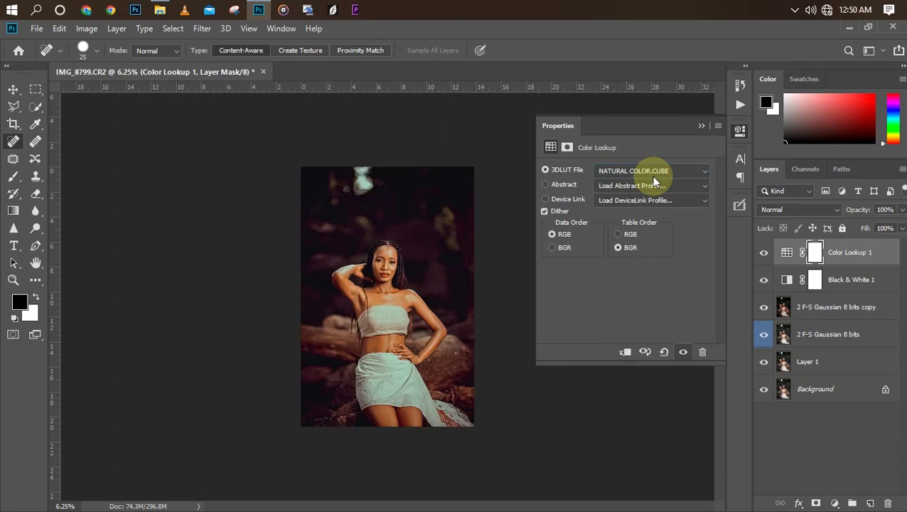
Step: Examine how the 3D LUT affects the skin tones, clothing and background at different magnifications
{"action": "key", "text": "ctrl+plus"}
{"action": "key", "text": "ctrl+plus"}
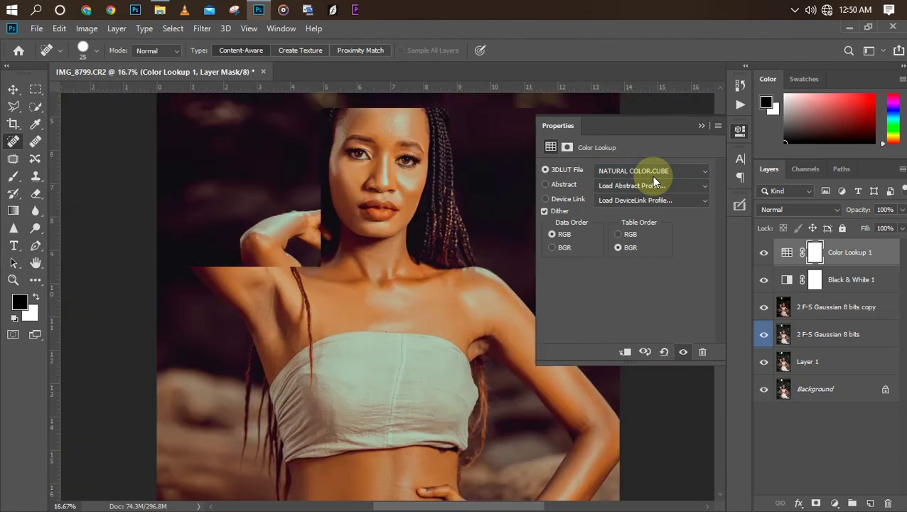
{"action": "key", "text": "ctrl+minus"}
{"action": "key", "text": "ctrl+minus"}
{"action": "key", "text": "ctrl+minus"}
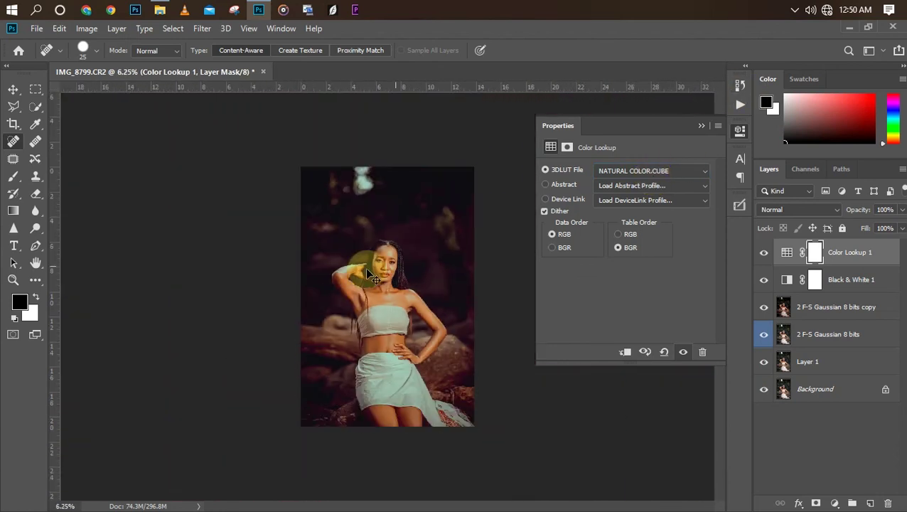
{"action": "key", "text": "ctrl+plus"}
{"action": "key", "text": "ctrl+plus"}
{"action": "key", "text": "ctrl+plus"}
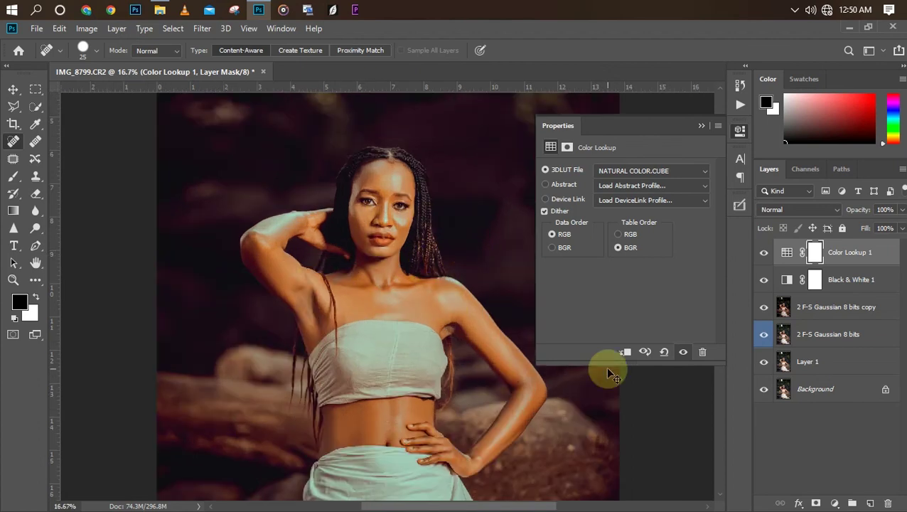
Step: Reduce the Color Lookup adjustment layer to 39% fill and 48% opacity
{"action": "key", "text": "ctrl+plus"}
{"action": "key", "text": "ctrl+minus"}
{"action": "key", "text": "ctrl+minus"}
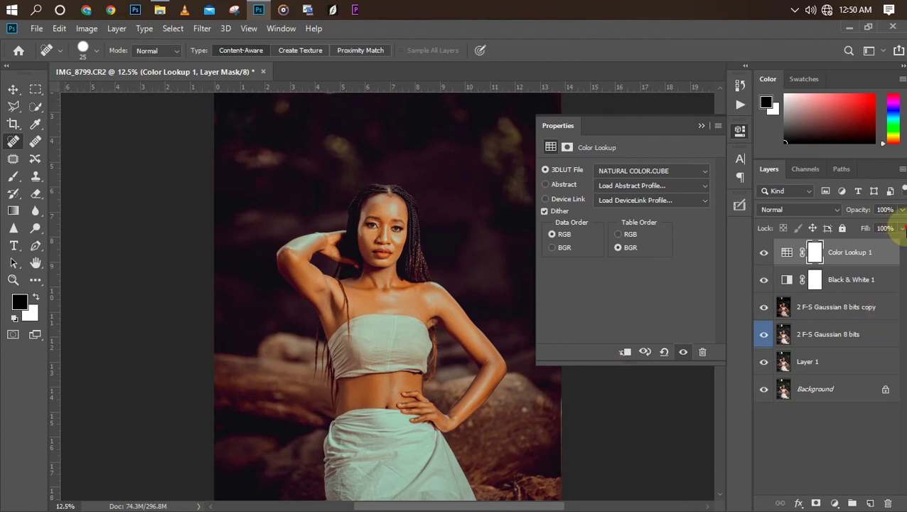
{"action": "left_click", "coordinate": [901, 229]}
{"action": "left_click", "coordinate": [863, 244]}
{"action": "key", "text": "Return"}
{"action": "key", "text": "ctrl+minus"}
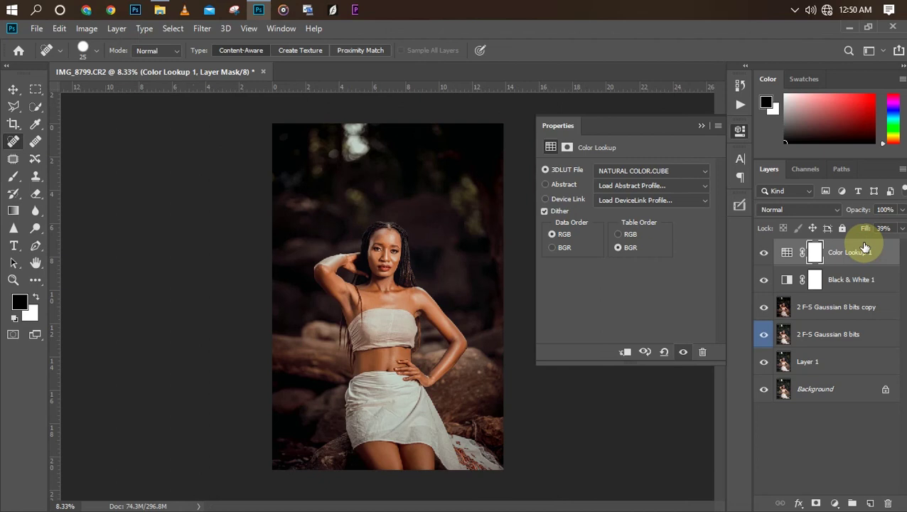
{"action": "key", "text": "ctrl+plus"}
{"action": "left_click", "coordinate": [901, 211]}
{"action": "left_click_drag", "start_coordinate": [893, 229], "coordinate": [870, 229]}
{"action": "key", "text": "ctrl+minus"}
{"action": "key", "text": "ctrl+plus"}
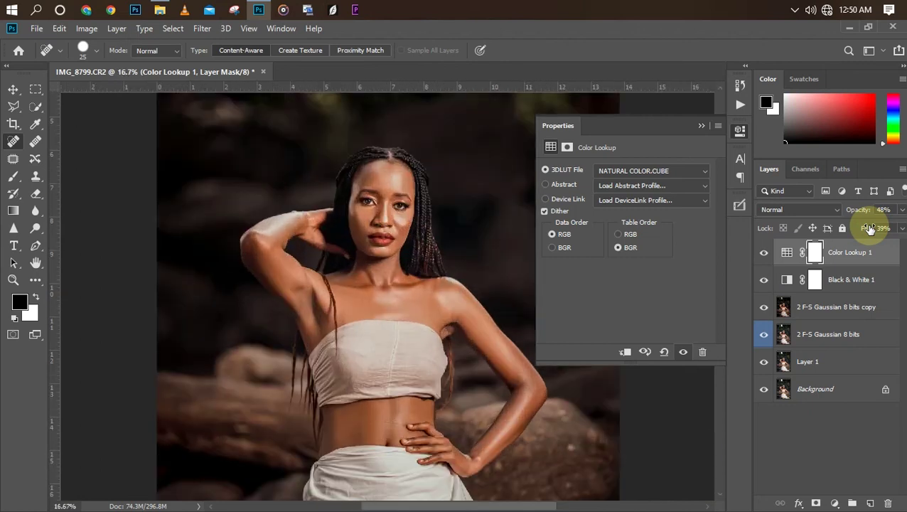
Step: Collapse the Color Lookup properties and run the Clean Teeth & Eyes action from the last Andredesignz action set
{"action": "key", "text": "ctrl+plus"}
{"action": "key", "text": "ctrl+plus"}
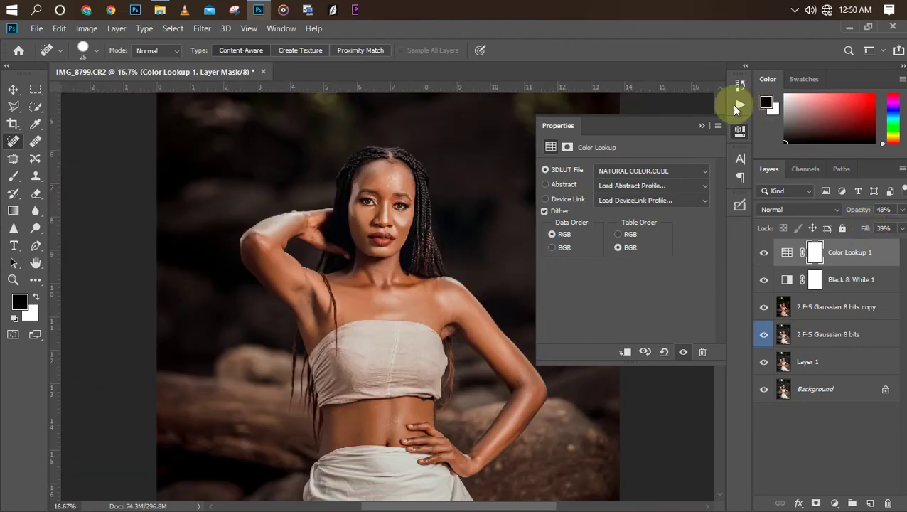
{"action": "key", "text": "ctrl+plus"}
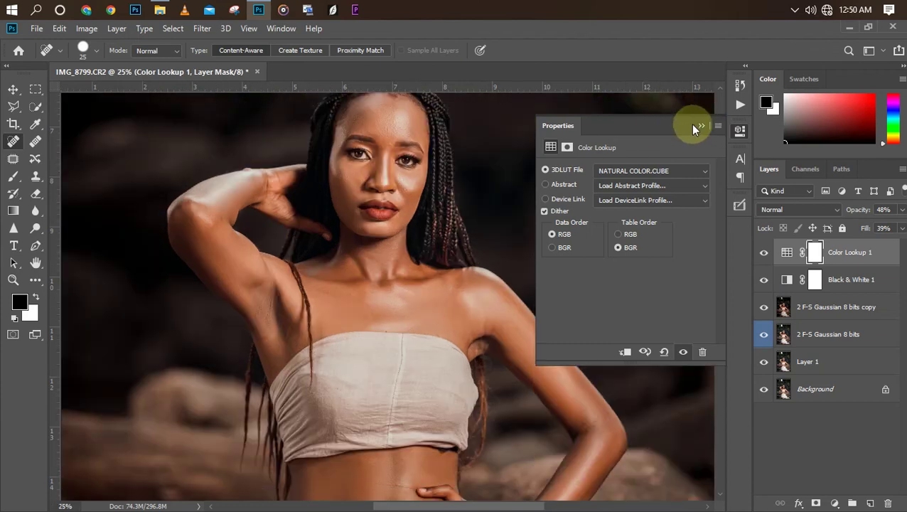
{"action": "left_click", "coordinate": [699, 126]}
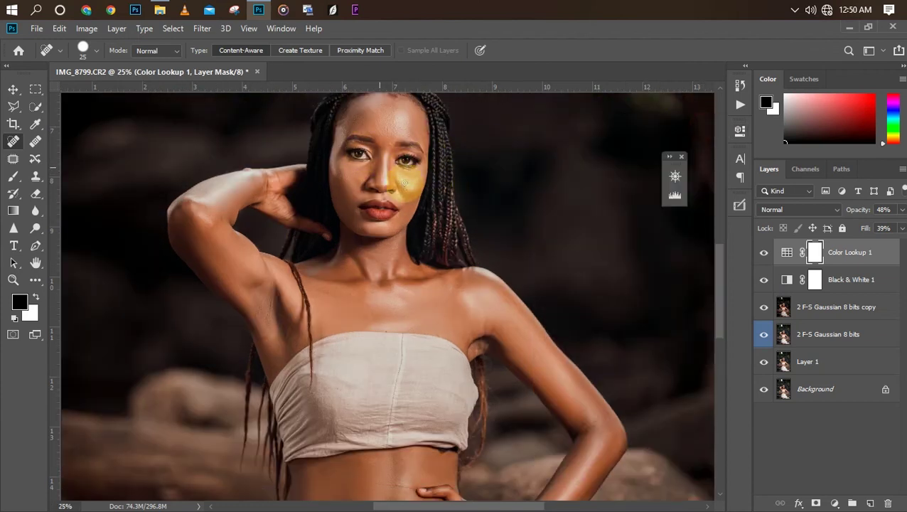
{"action": "key", "text": "ctrl+plus"}
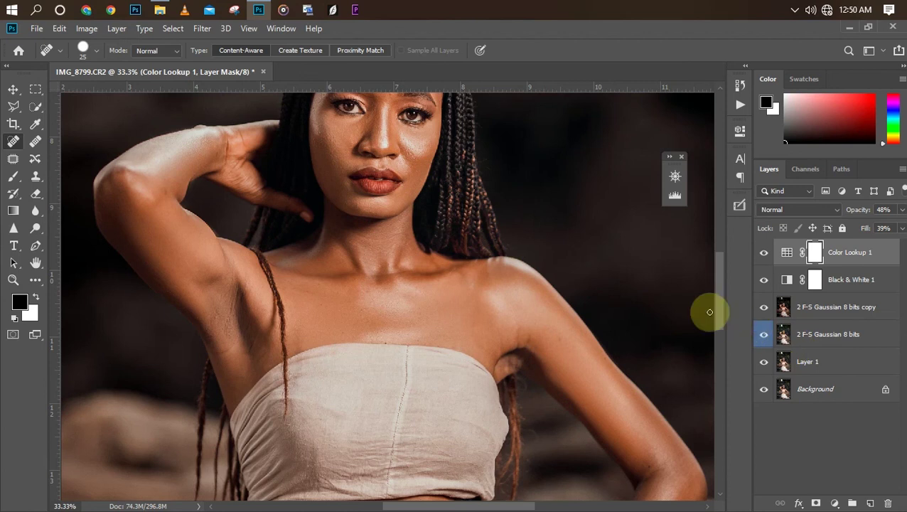
{"action": "left_click_drag", "start_coordinate": [720, 313], "coordinate": [718, 259]}
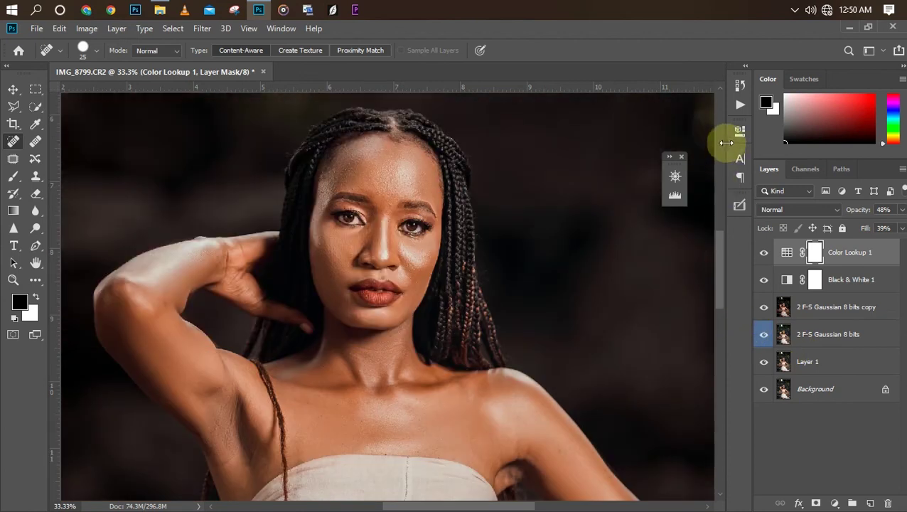
{"action": "left_click", "coordinate": [740, 105]}
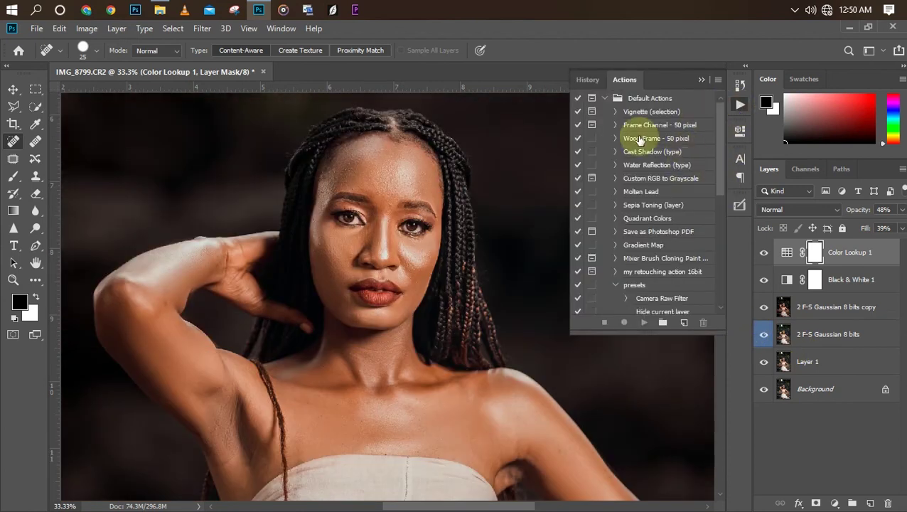
{"action": "left_click", "coordinate": [605, 100]}
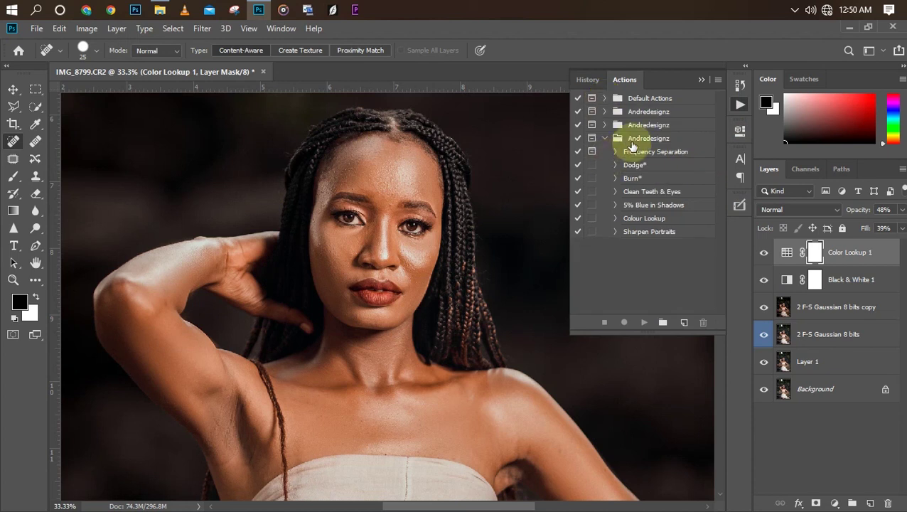
{"action": "left_click", "coordinate": [662, 192]}
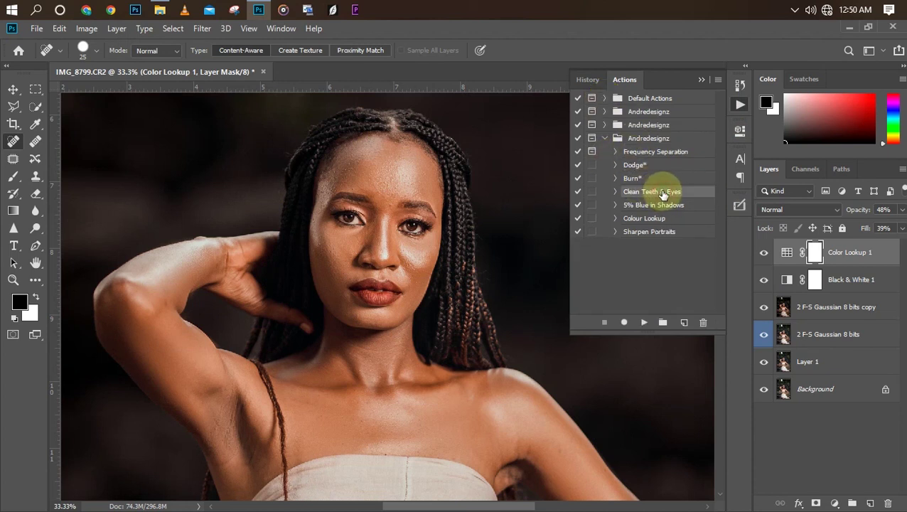
{"action": "left_click", "coordinate": [645, 324]}
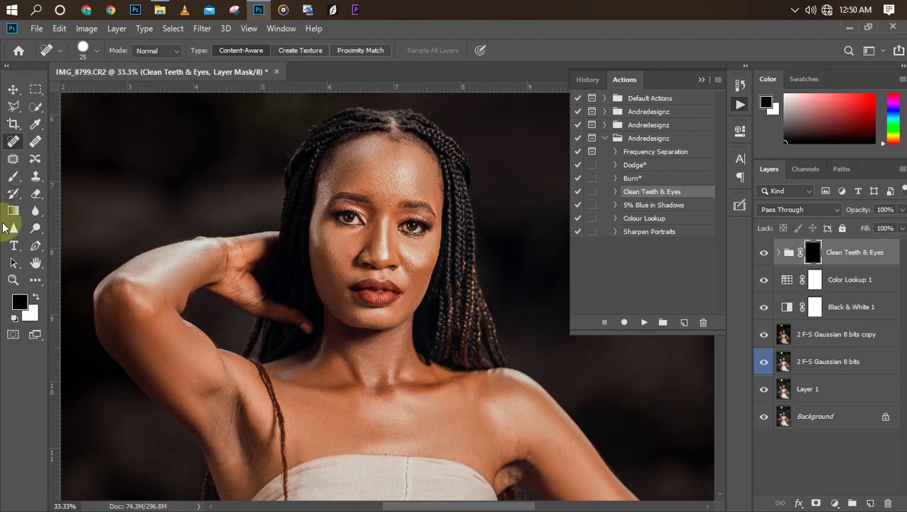
Step: Paint white over both eyes on the Clean Teeth & Eyes group mask with a small brush of about 10 to 15 px
{"action": "left_click", "coordinate": [12, 179]}
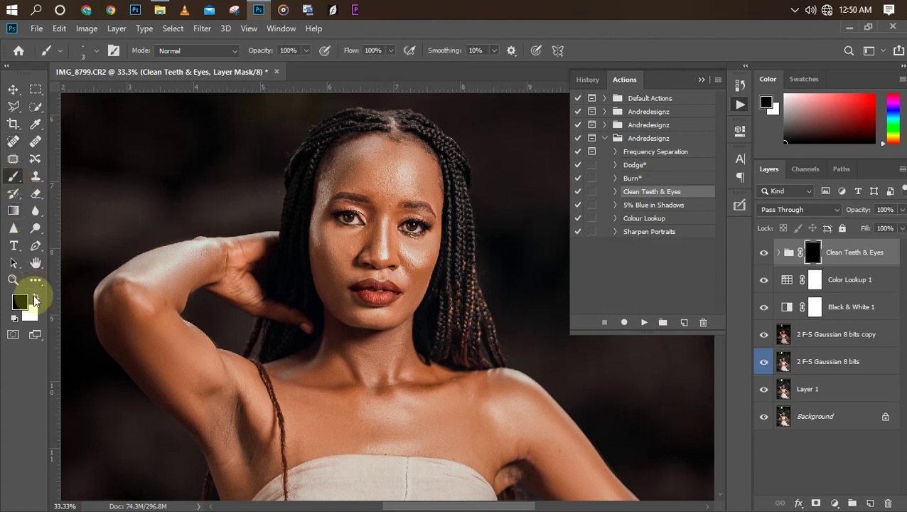
{"action": "left_click", "coordinate": [34, 299]}
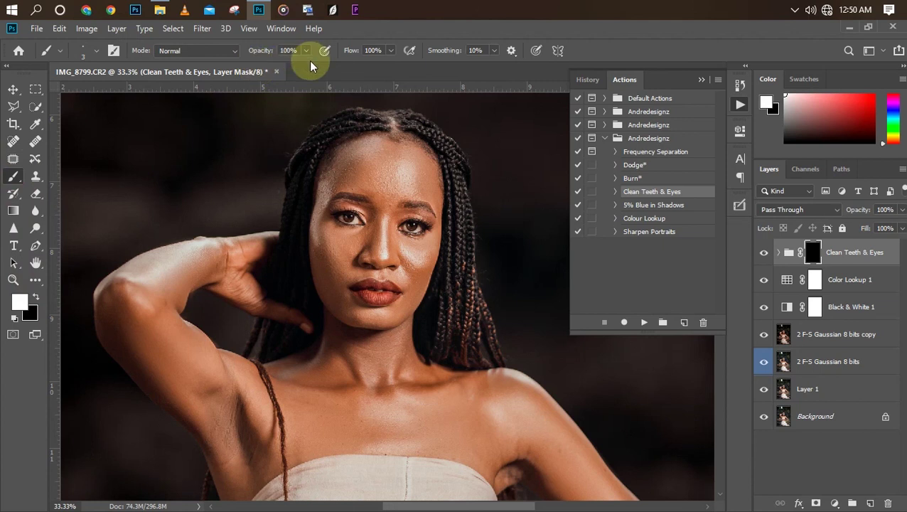
{"action": "key", "text": "ctrl+plus"}
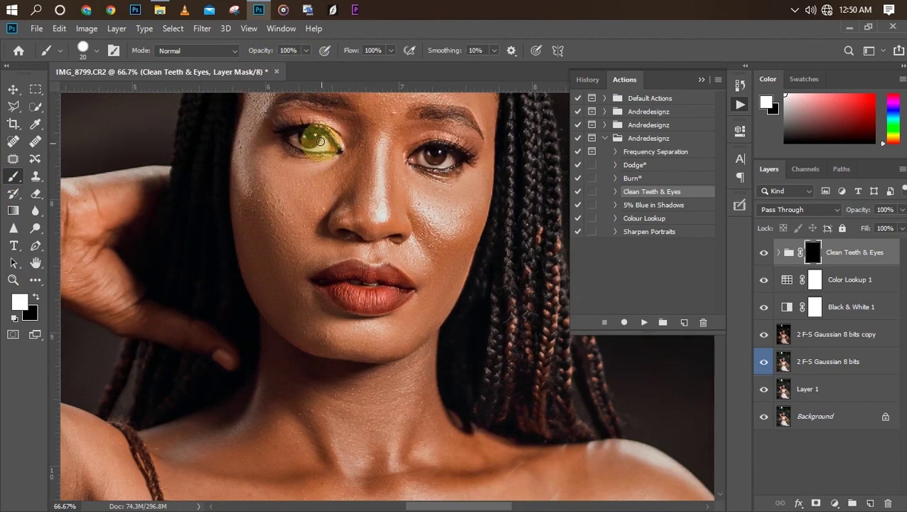
{"action": "mouse_move", "coordinate": [323, 142]}
{"action": "left_mouse_down"}
{"action": "mouse_move", "coordinate": [317, 151]}
{"action": "mouse_move", "coordinate": [283, 147]}
{"action": "mouse_move", "coordinate": [287, 138]}
{"action": "mouse_move", "coordinate": [302, 145]}
{"action": "mouse_move", "coordinate": [294, 143]}
{"action": "left_mouse_up"}
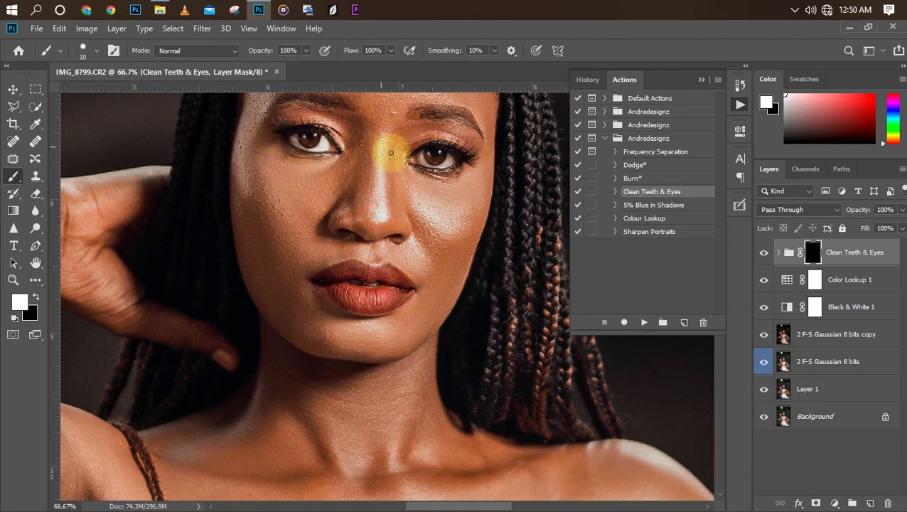
{"action": "key", "text": "bracketright"}
{"action": "mouse_move", "coordinate": [424, 163]}
{"action": "left_mouse_down"}
{"action": "mouse_move", "coordinate": [440, 154]}
{"action": "mouse_move", "coordinate": [431, 165]}
{"action": "left_mouse_up"}
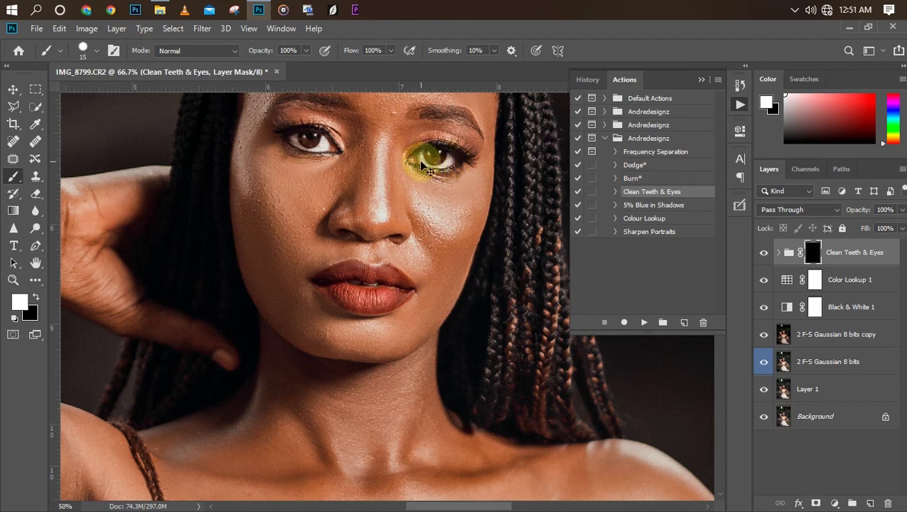
Step: Reduce the fill of the Clean Teeth & Eyes group to 74%
{"action": "key", "text": "ctrl+minus"}
{"action": "key", "text": "ctrl+minus"}
{"action": "key", "text": "ctrl+minus"}
{"action": "key", "text": "ctrl+minus"}
{"action": "key", "text": "ctrl+minus"}
{"action": "key", "text": "ctrl+minus"}
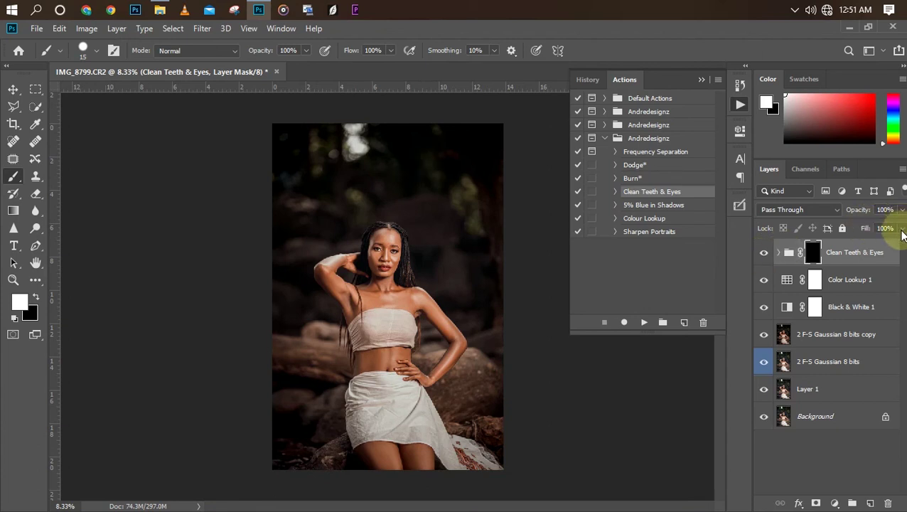
{"action": "left_click_drag", "start_coordinate": [901, 229], "coordinate": [887, 247]}
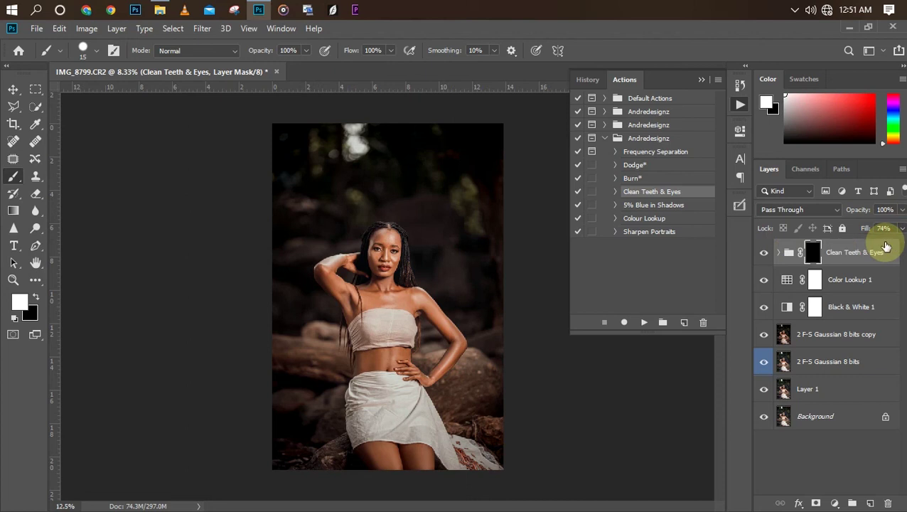
Step: Examine the brightened eyes and the overall portrait at different magnifications
{"action": "key", "text": "ctrl+plus"}
{"action": "key", "text": "ctrl+plus"}
{"action": "key", "text": "ctrl+minus"}
{"action": "key", "text": "ctrl+minus"}
{"action": "key", "text": "ctrl+minus"}
{"action": "key", "text": "ctrl+plus"}
{"action": "key", "text": "ctrl+plus"}
{"action": "key", "text": "ctrl+plus"}
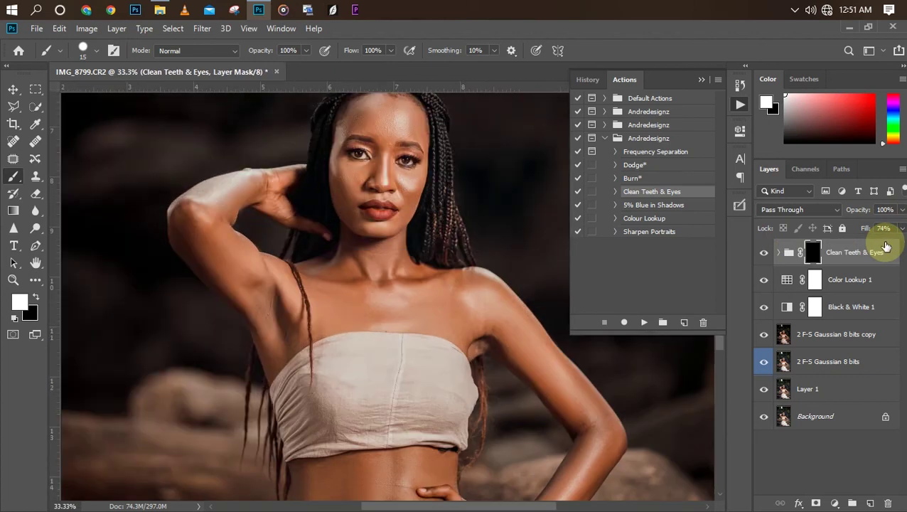
{"action": "key", "text": "ctrl+minus"}
{"action": "key", "text": "ctrl+minus"}
{"action": "key", "text": "ctrl+minus"}
{"action": "key", "text": "ctrl+minus"}
{"action": "key", "text": "ctrl+minus"}
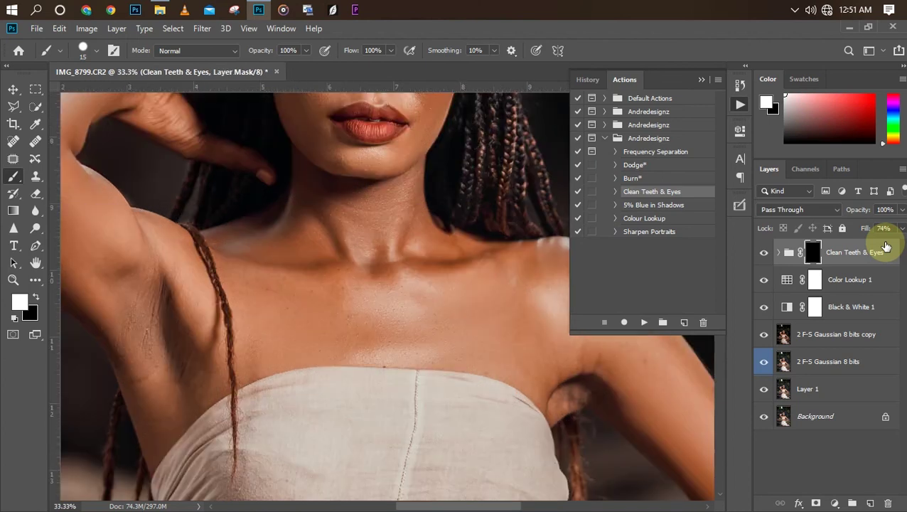